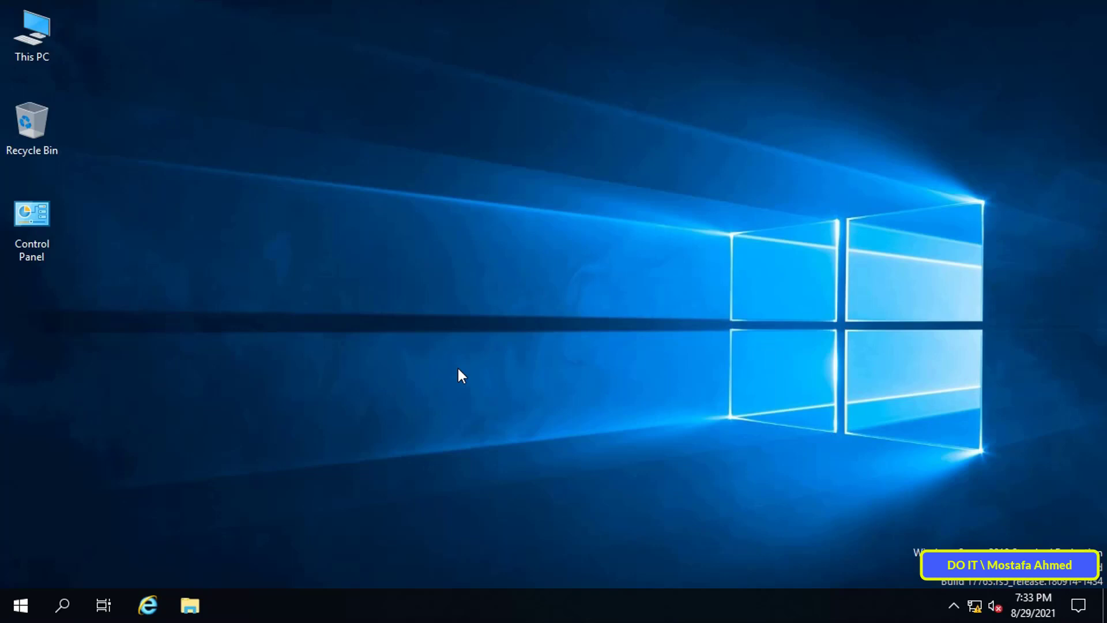
# - Launch Active Directory Users and Computers from Server Manager and show DOIT.LOCAL's Users container
pyautogui.click(18, 604)
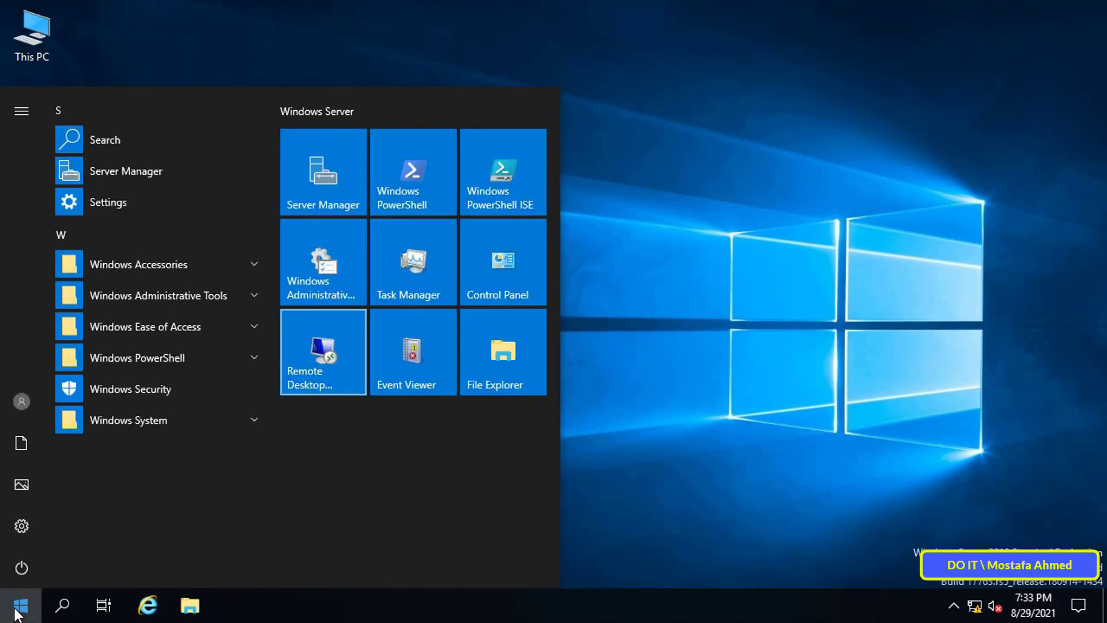
pyautogui.click(356, 200)
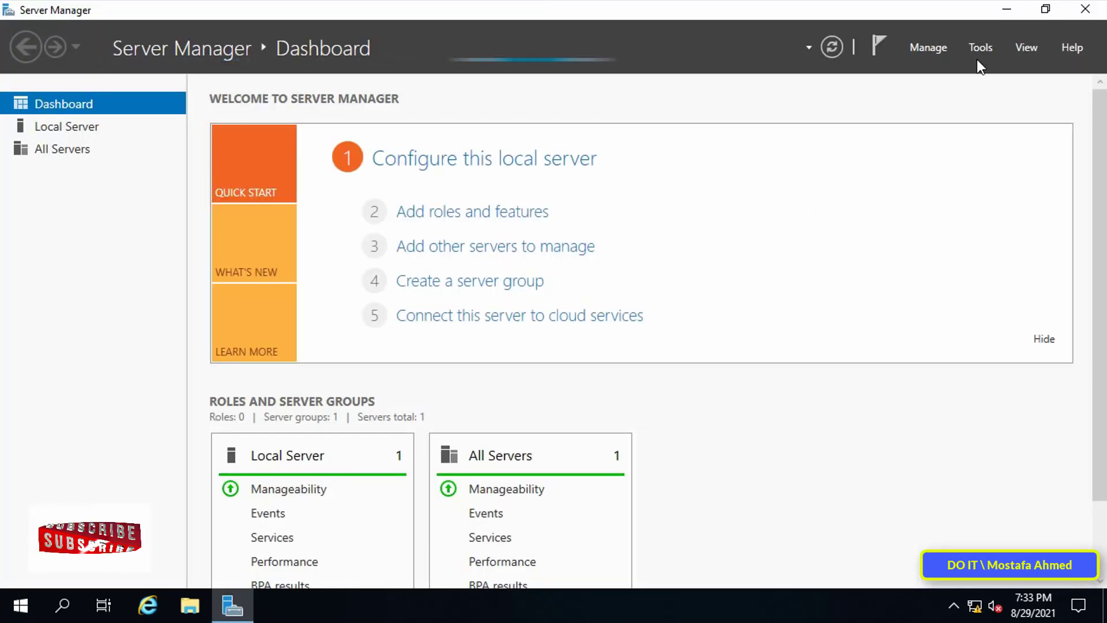
pyautogui.click(988, 48)
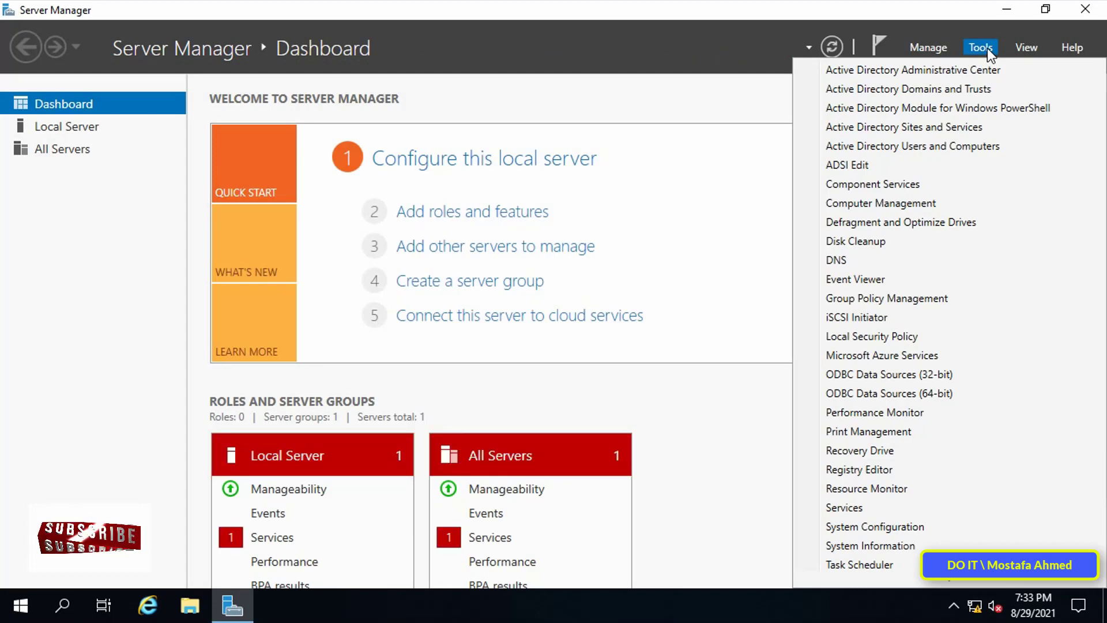
pyautogui.click(946, 147)
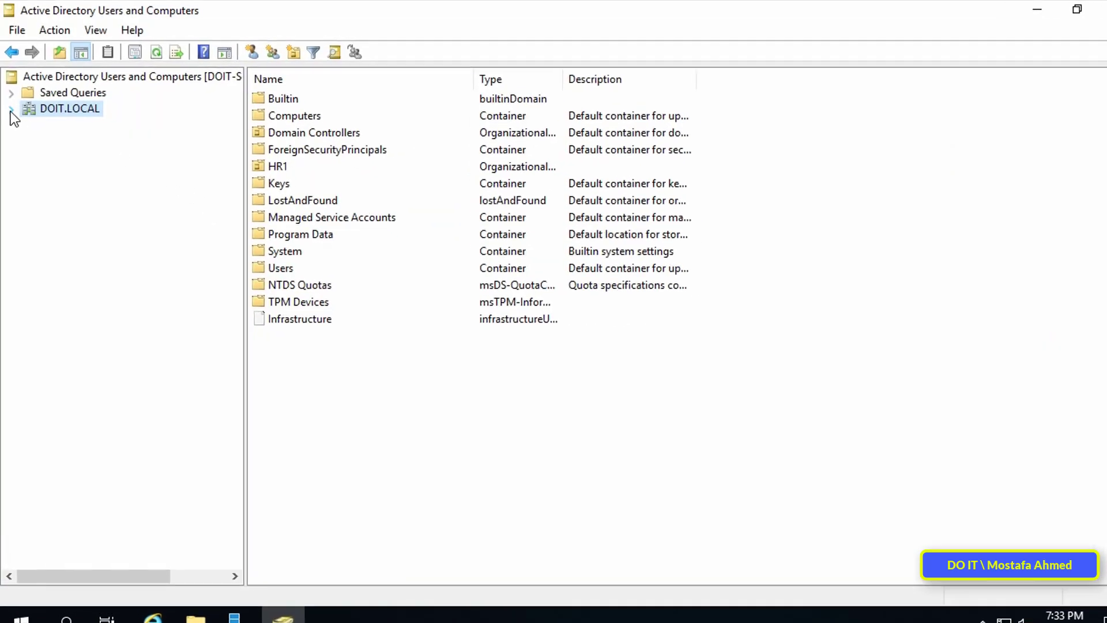
pyautogui.click(11, 106)
pyautogui.click(67, 276)
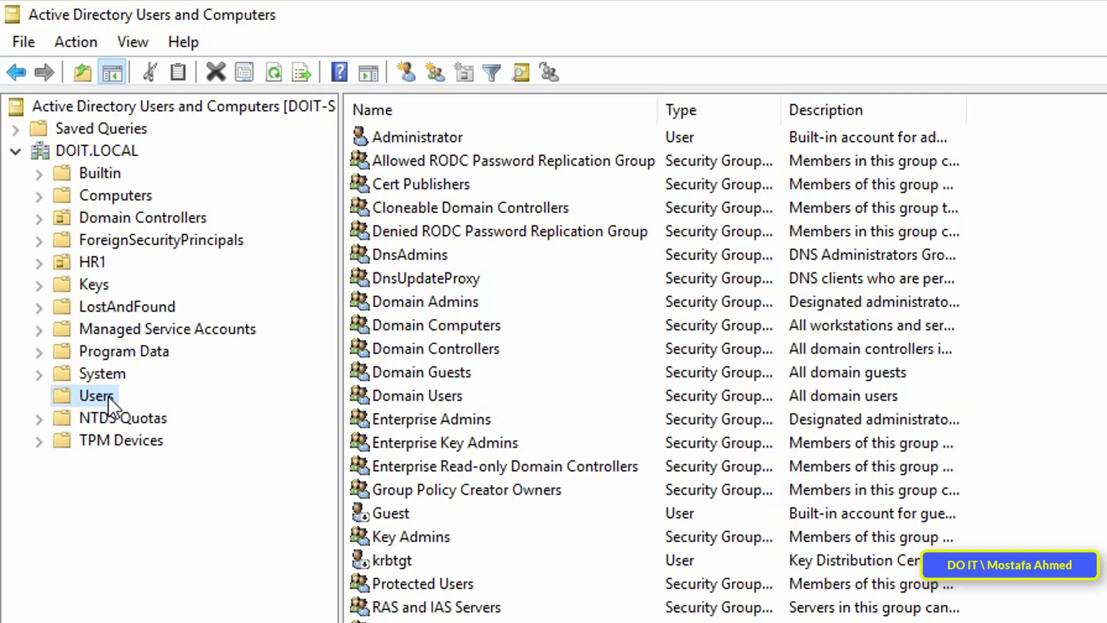
pyautogui.click(416, 144)
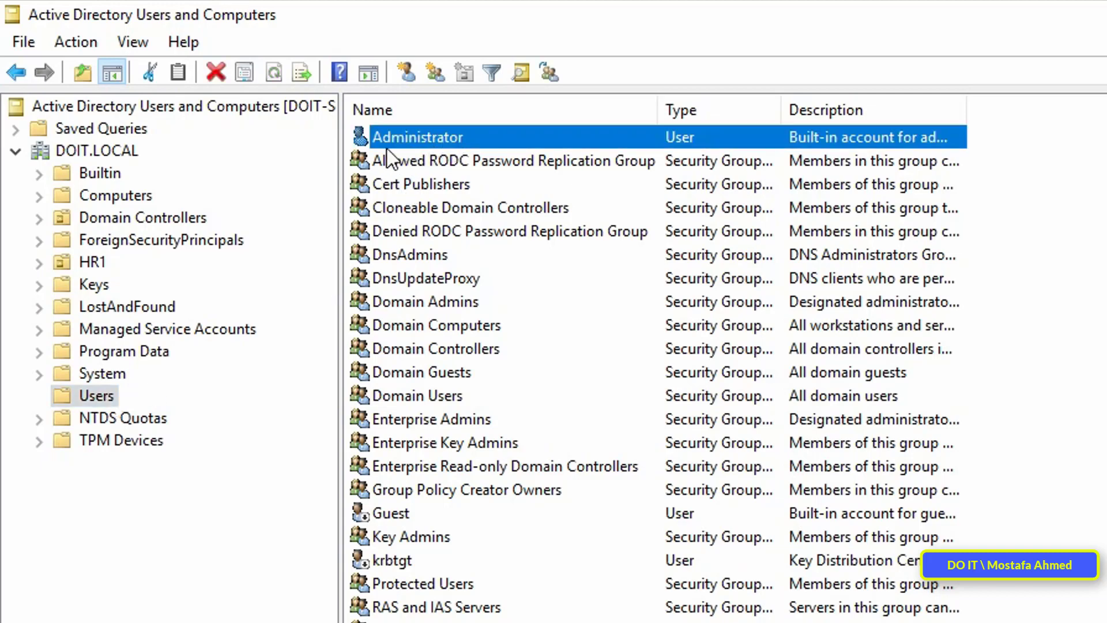
# - Rename the built-in Administrator account to Admin, with Admin as its user logon name
pyautogui.rightClick(429, 136)
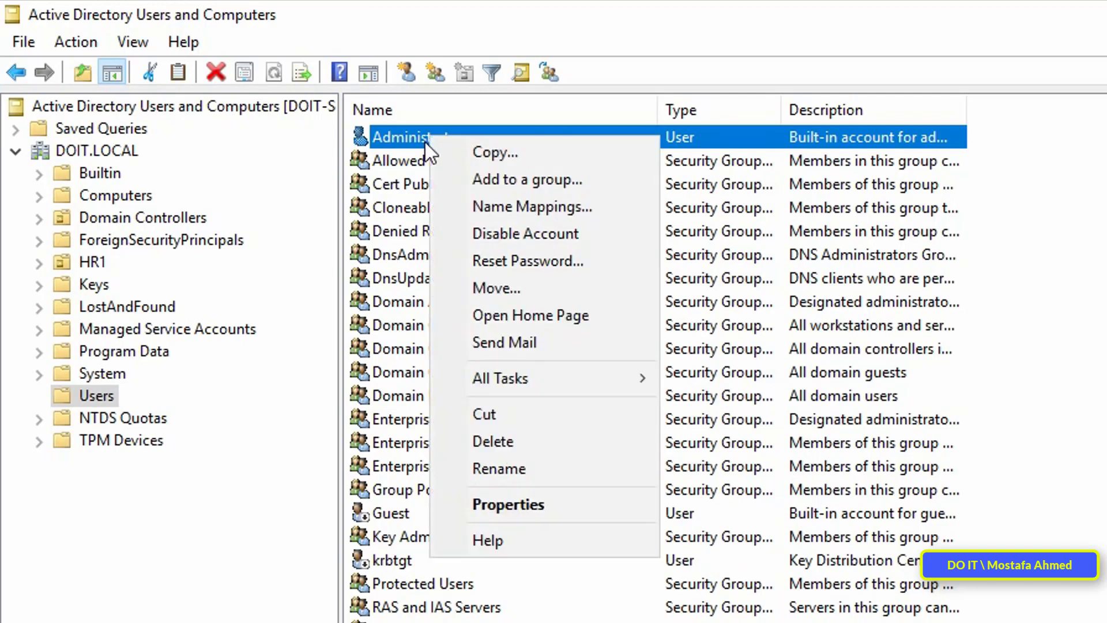
pyautogui.click(553, 464)
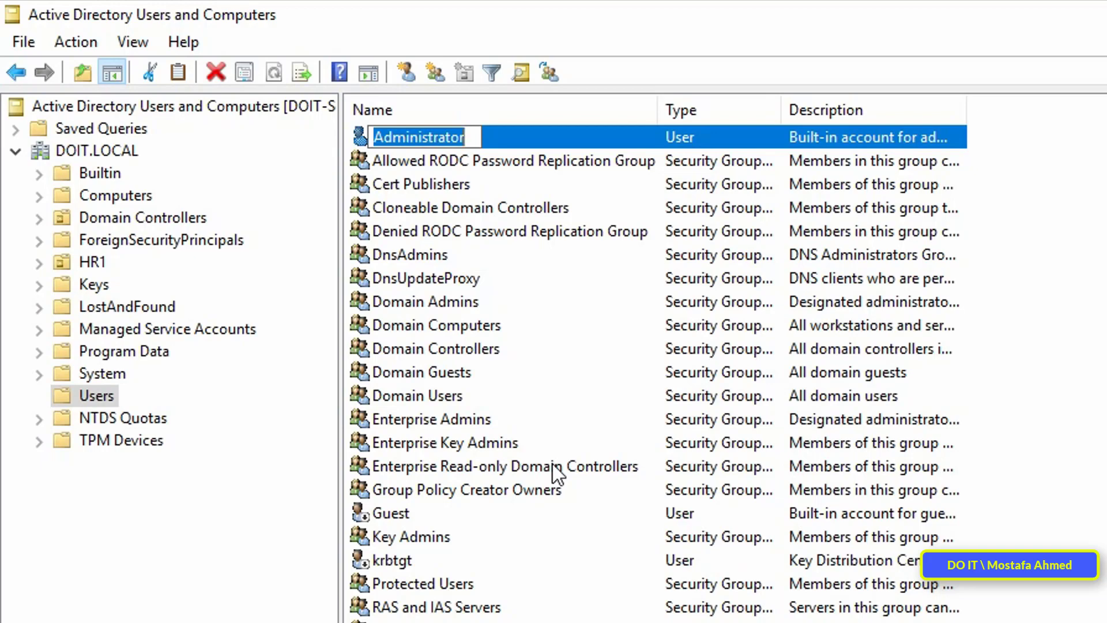
pyautogui.press('BackSpace')
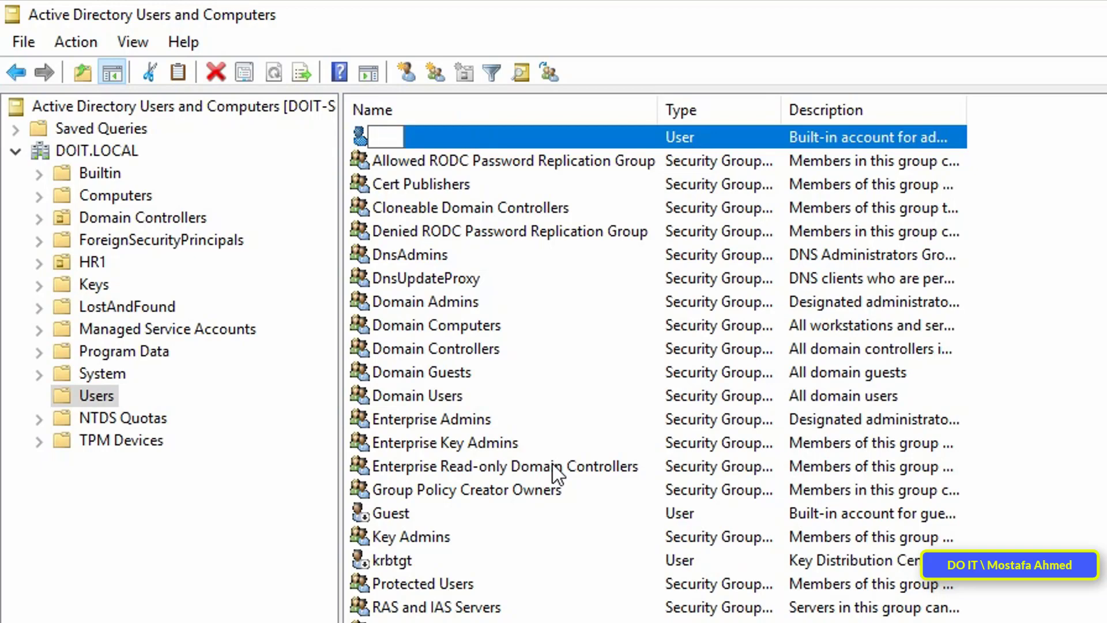
pyautogui.write('Admin')
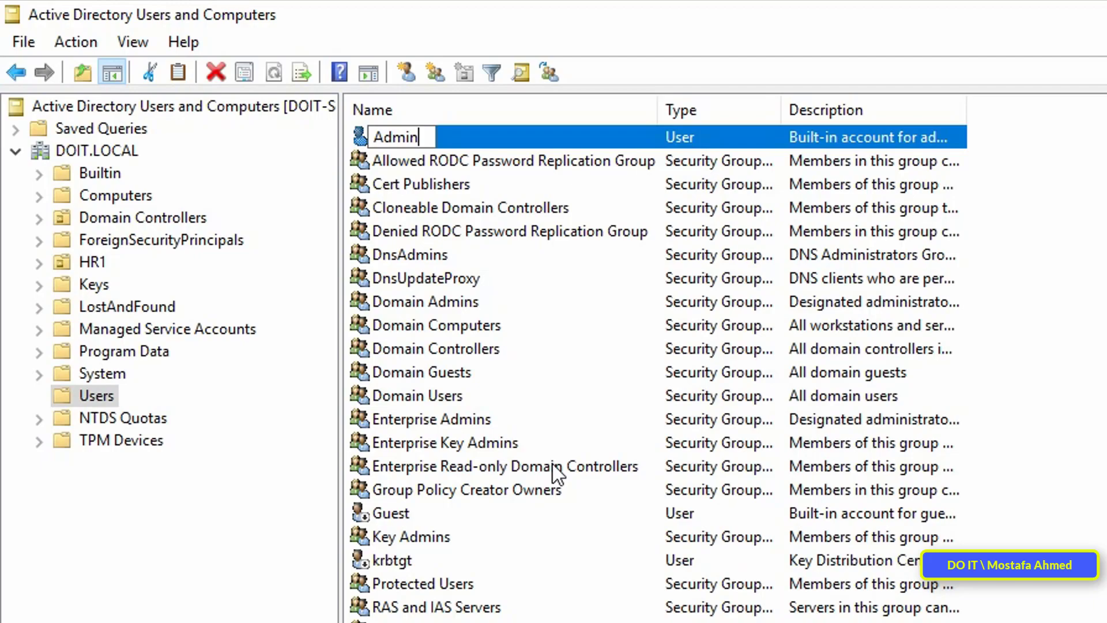
pyautogui.press('Return')
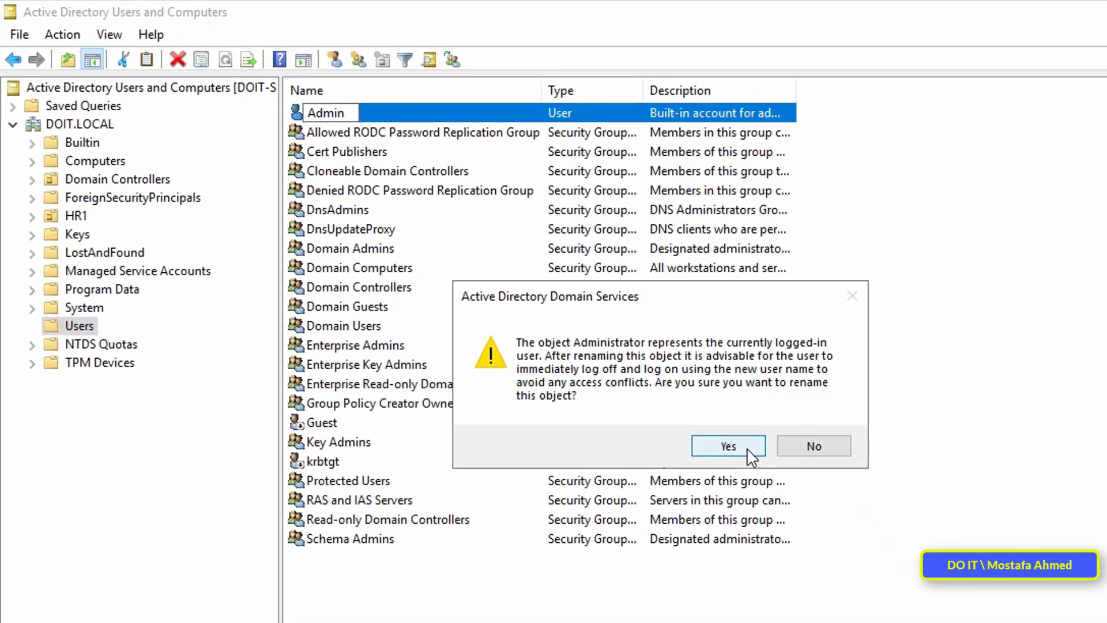
pyautogui.click(880, 538)
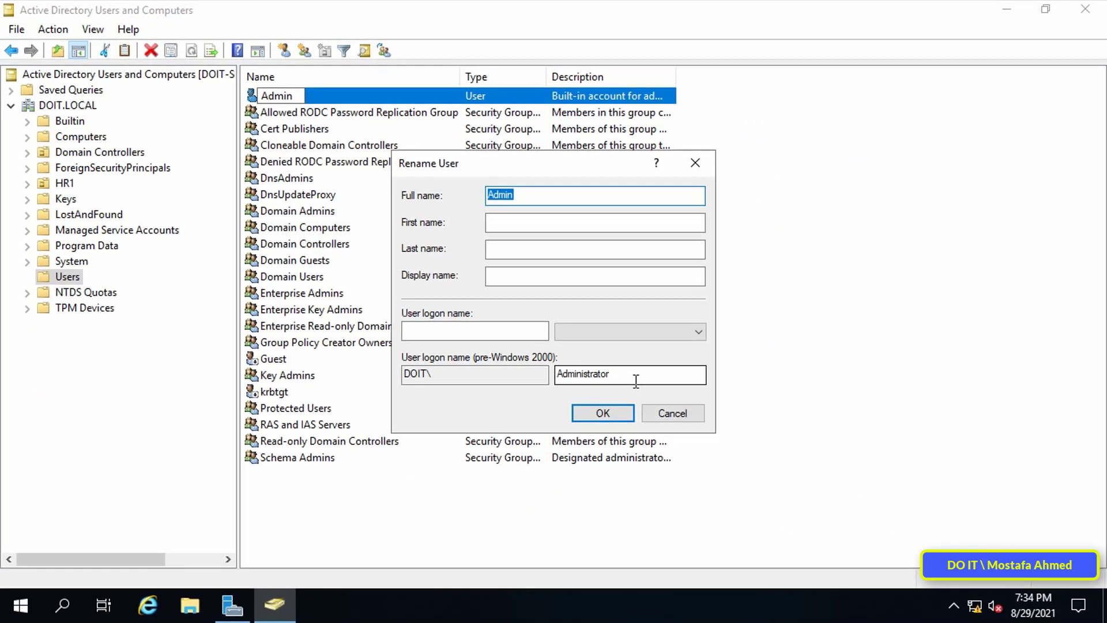
pyautogui.click(462, 331)
pyautogui.write('Admin')
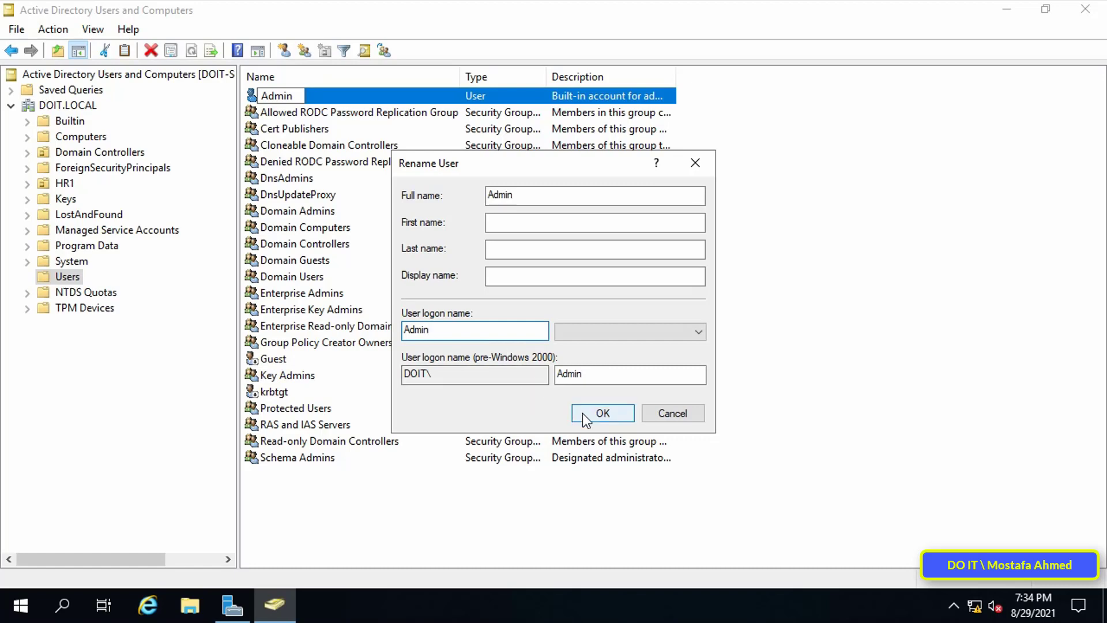
pyautogui.click(596, 419)
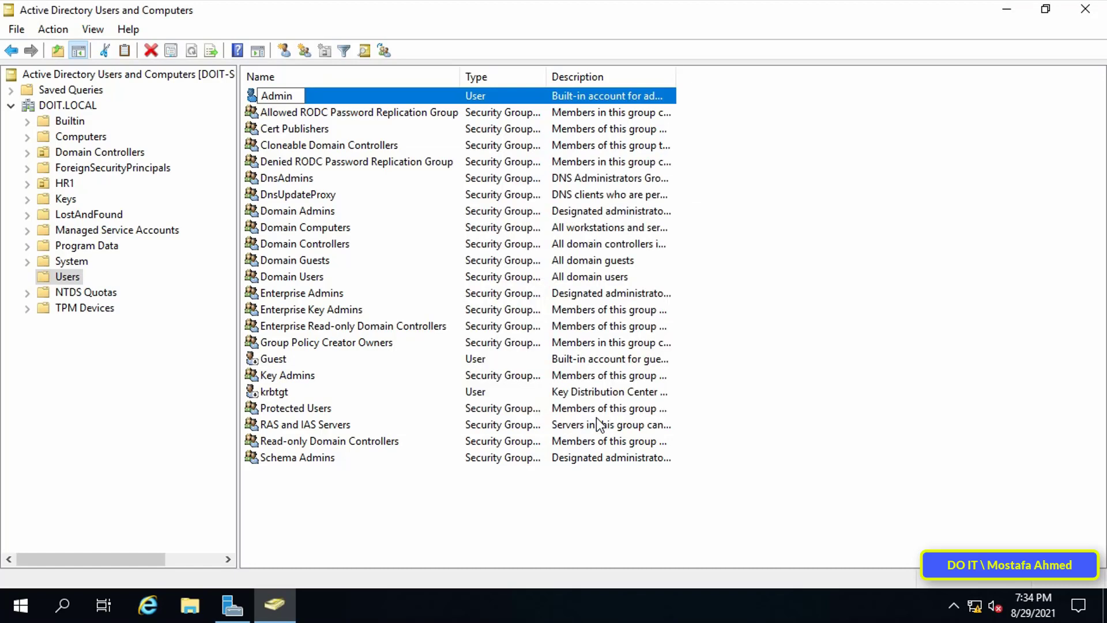
# - Close the Active Directory console and Server Manager, then sign out of Windows
pyautogui.click(1087, 10)
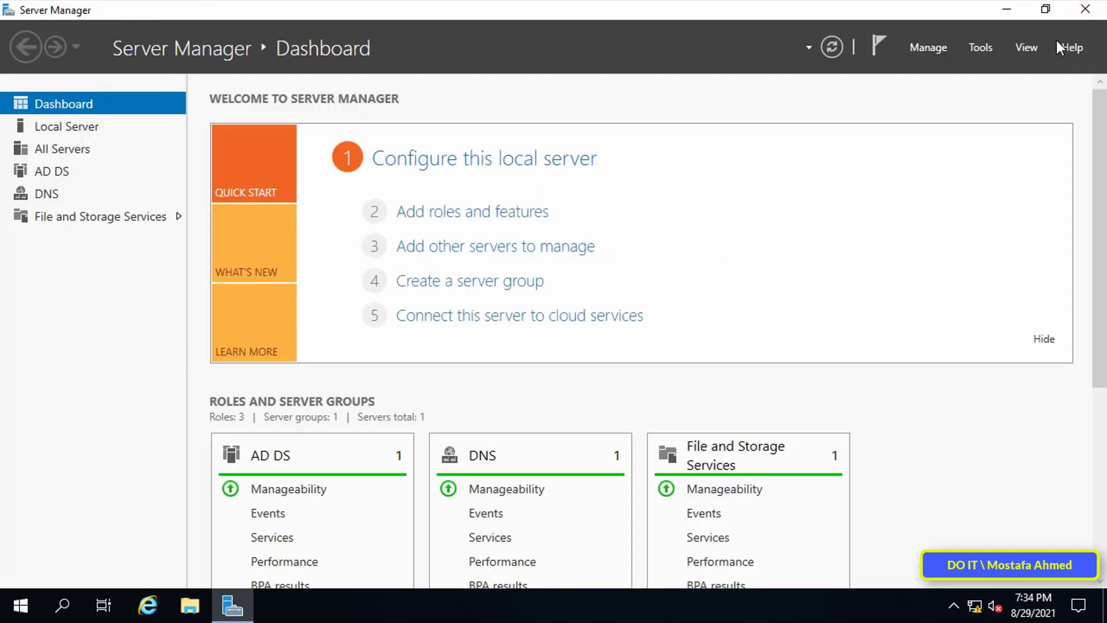
pyautogui.click(1085, 9)
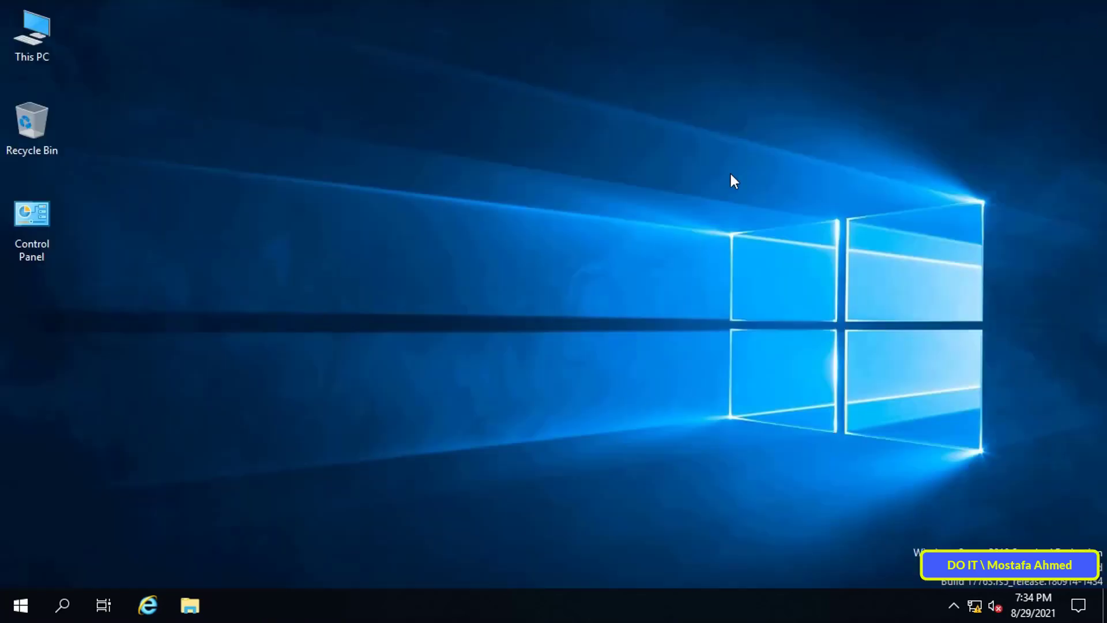
pyautogui.click(34, 605)
pyautogui.click(25, 402)
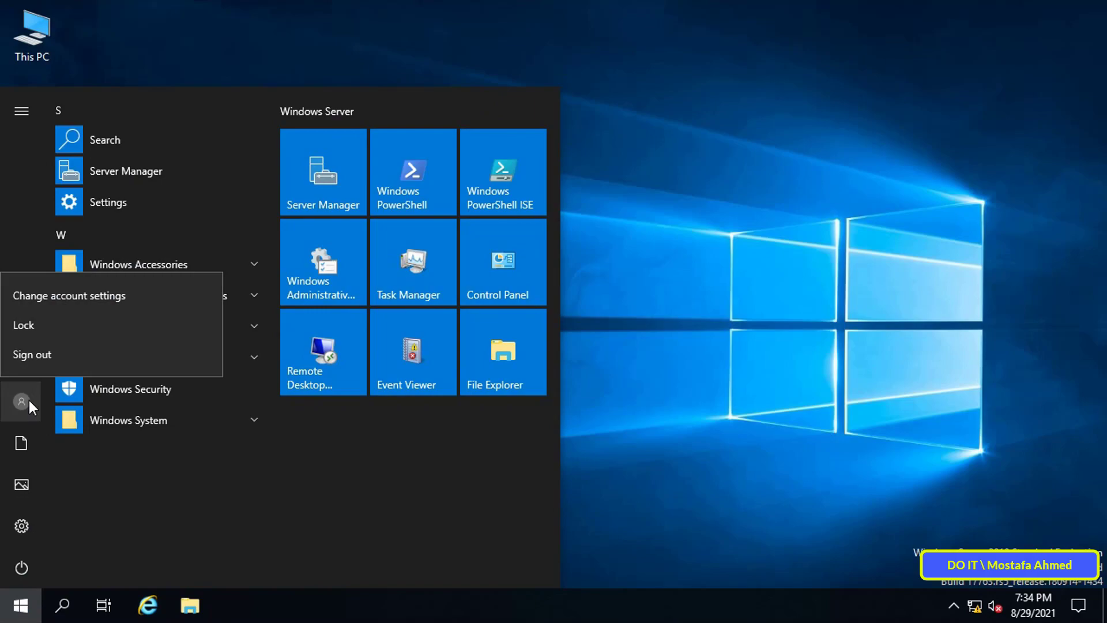
pyautogui.click(56, 359)
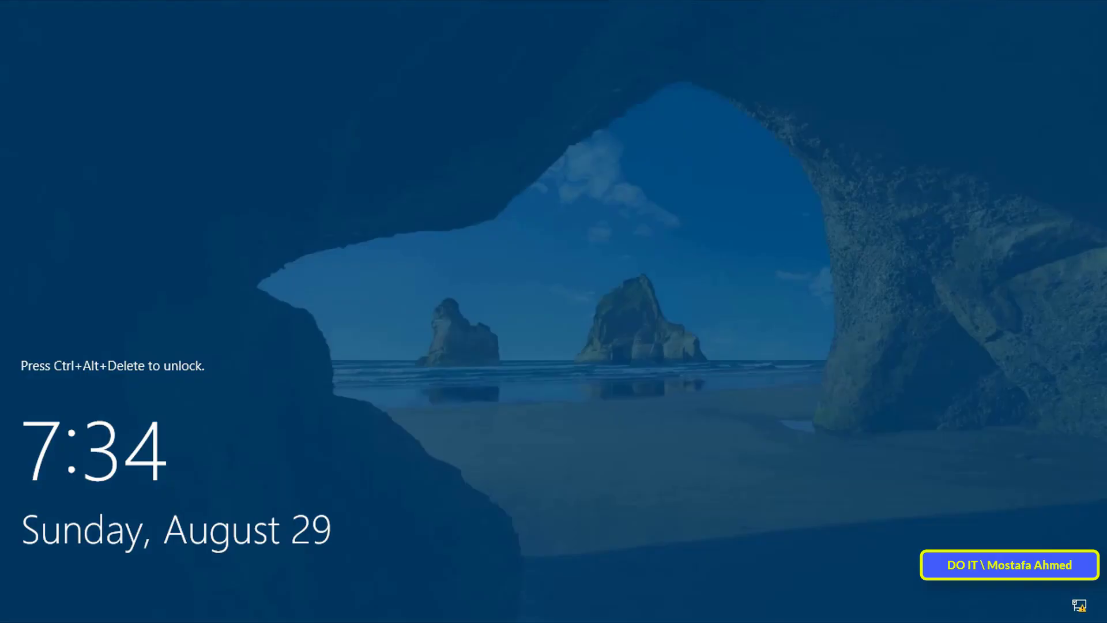
# - Sign back in as the user admin with the account password
pyautogui.hotkey('ctrl', 'alt', 'Delete')
pyautogui.click(114, 580)
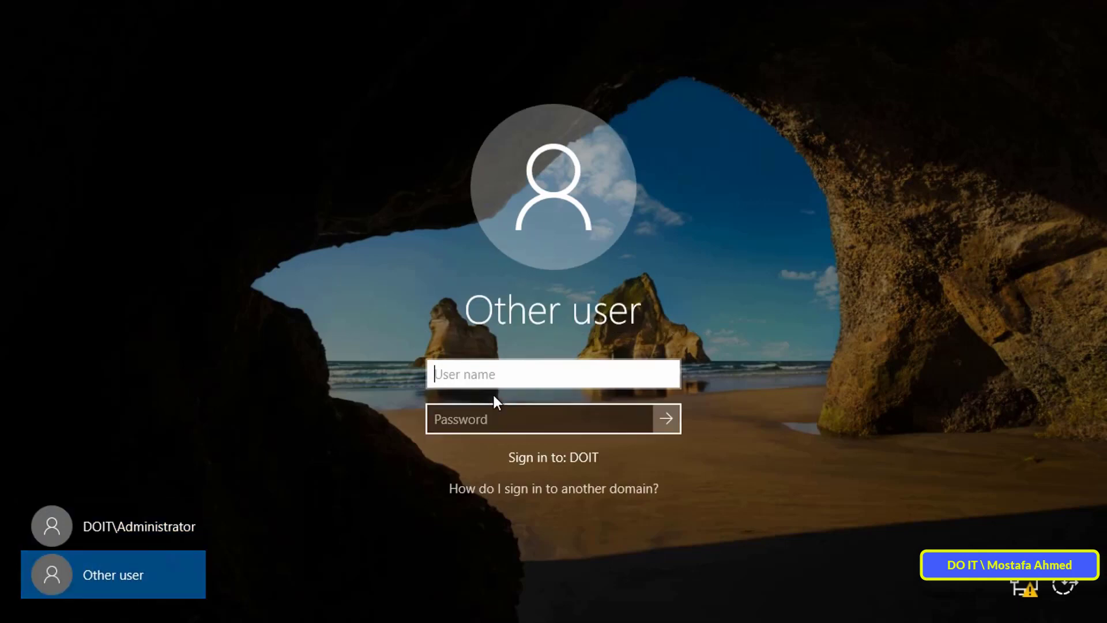
pyautogui.write('ad')
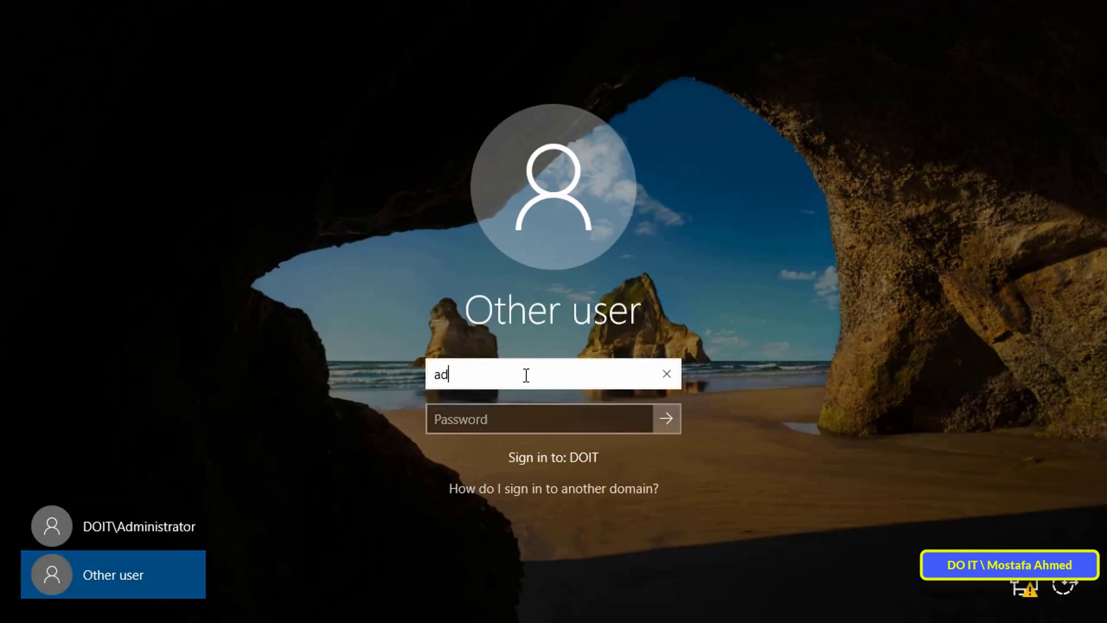
pyautogui.write('min')
pyautogui.press('Tab')
pyautogui.hotkey('ctrl', 'v')
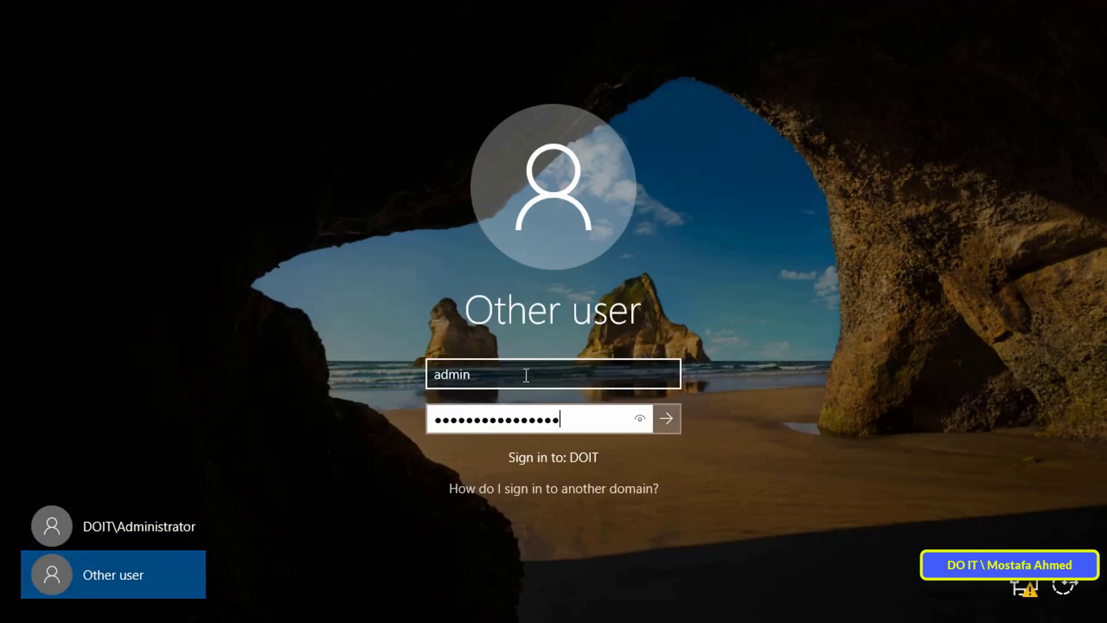
pyautogui.write('*****')
pyautogui.press('Return')
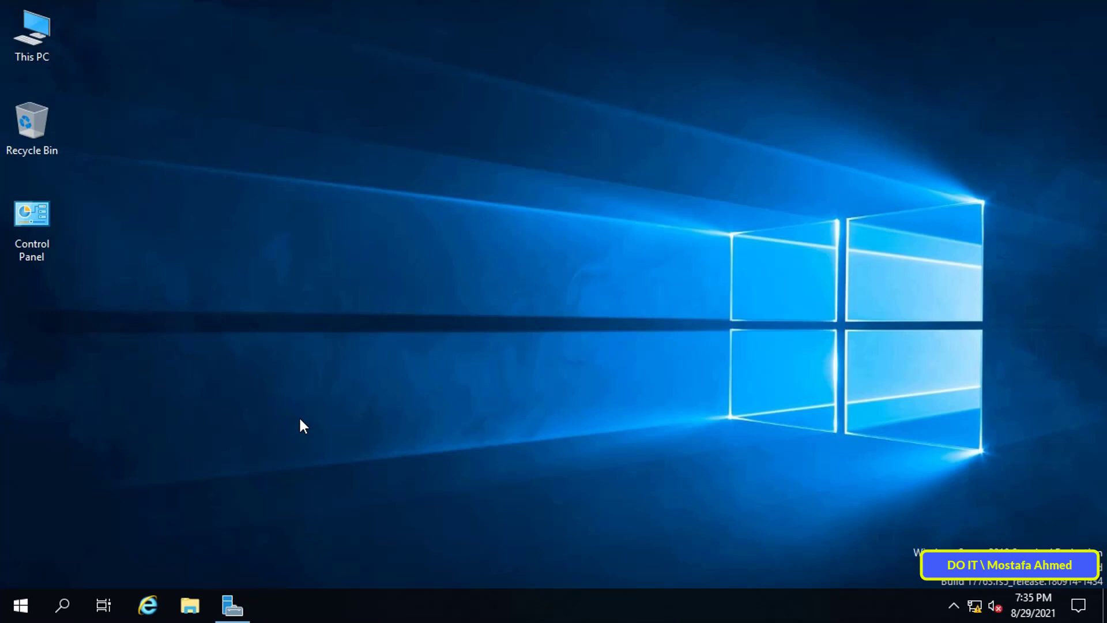
# - Create a new desktop text document named 'Change Administrator in Client'
pyautogui.rightClick(460, 169)
pyautogui.moveTo(525, 297)
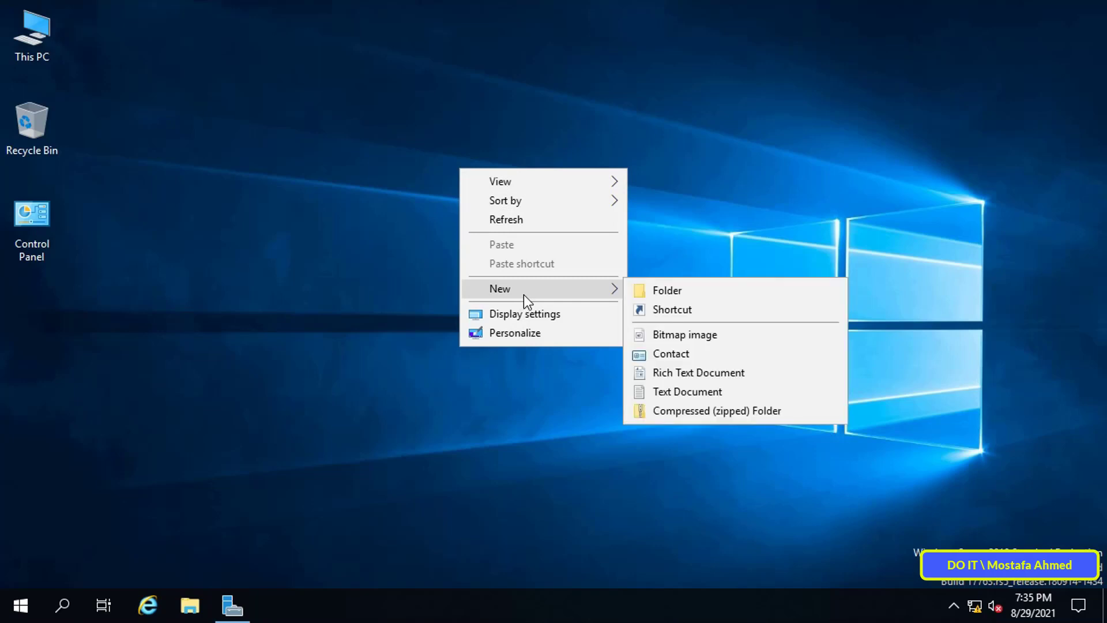
pyautogui.click(696, 391)
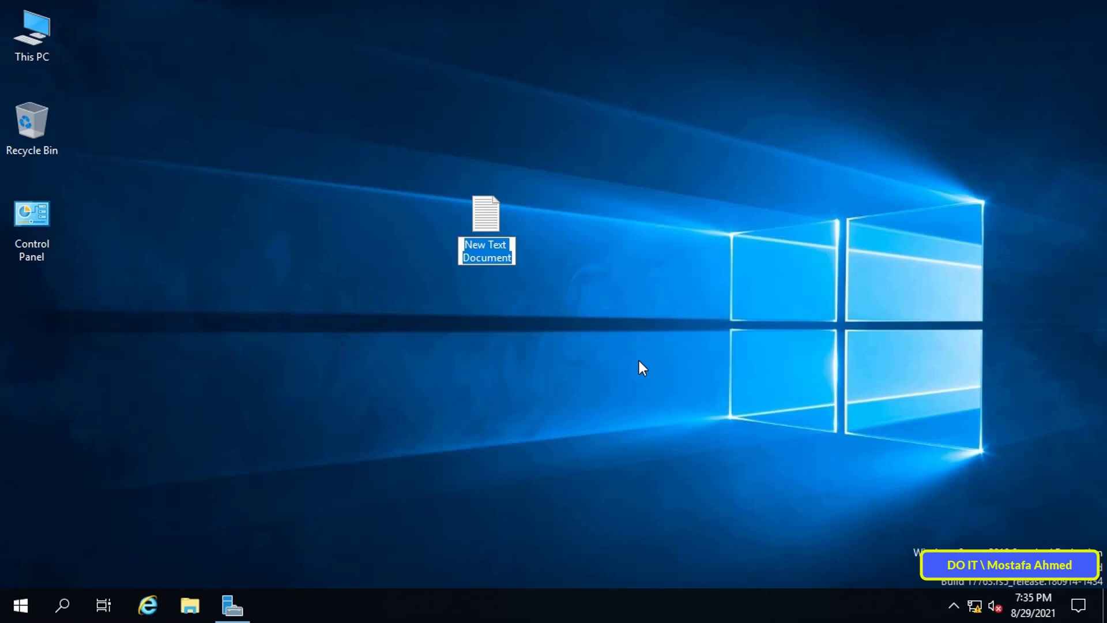
pyautogui.write('Change')
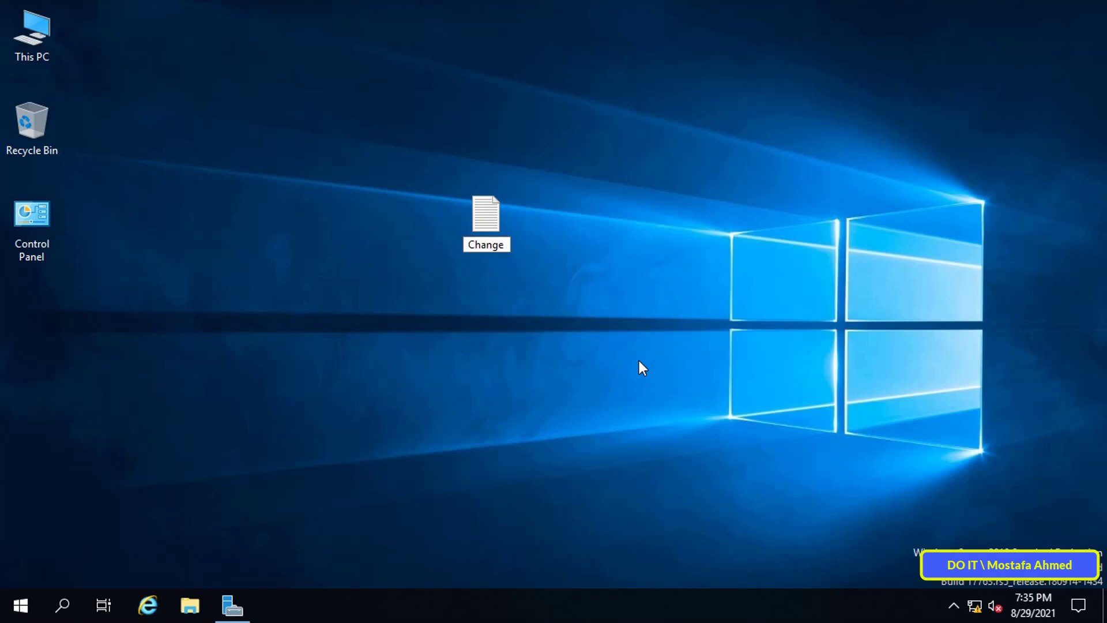
pyautogui.write(' Administrator in Client')
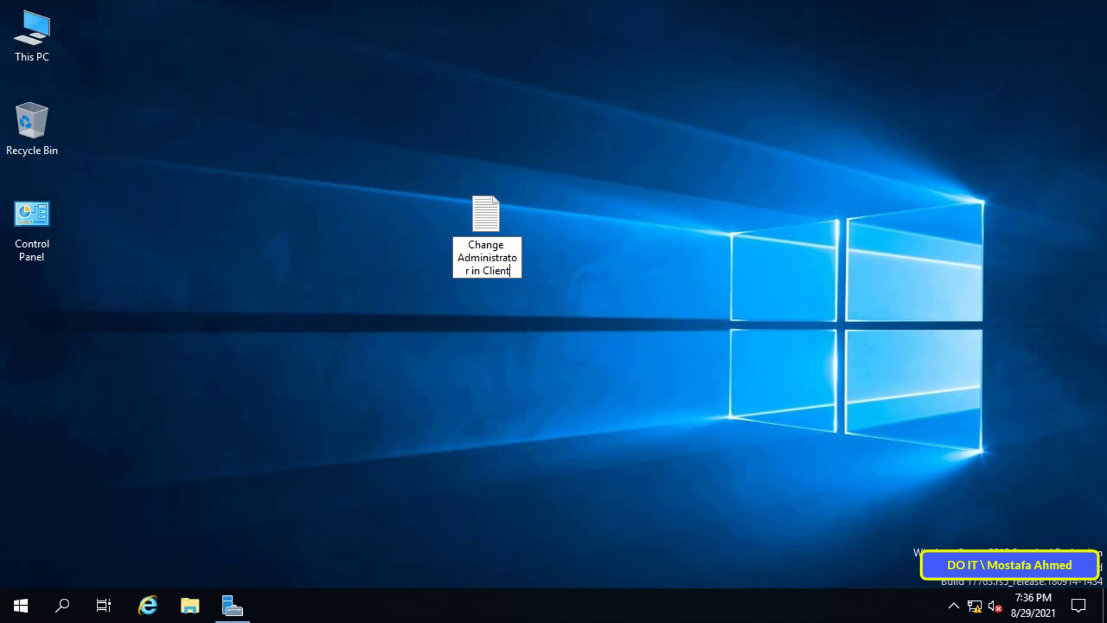
pyautogui.press('Return')
pyautogui.press('Return')
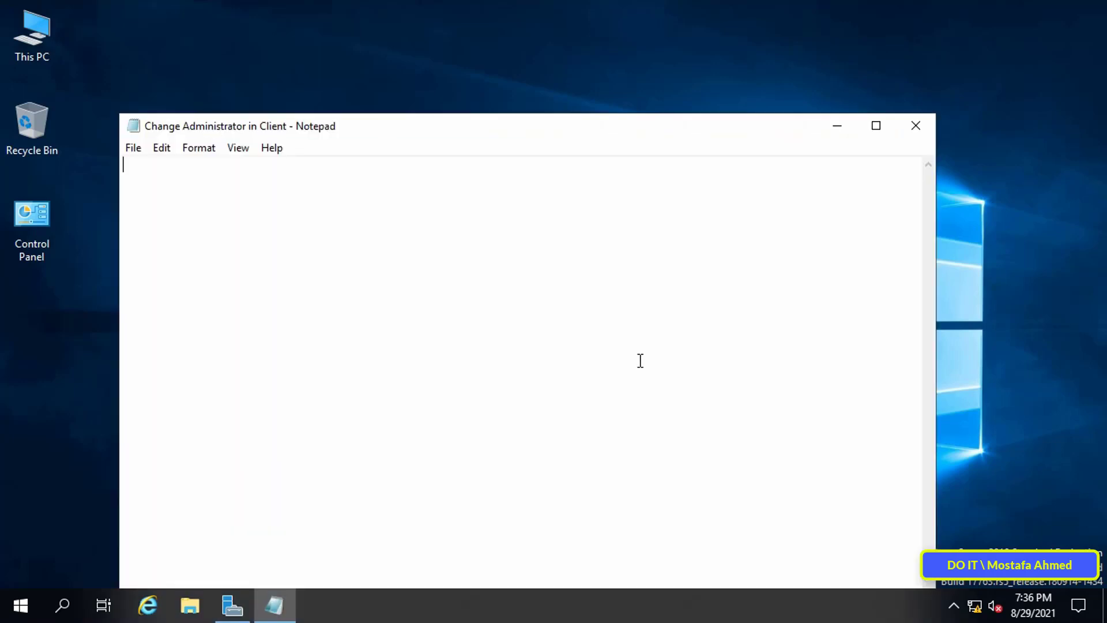
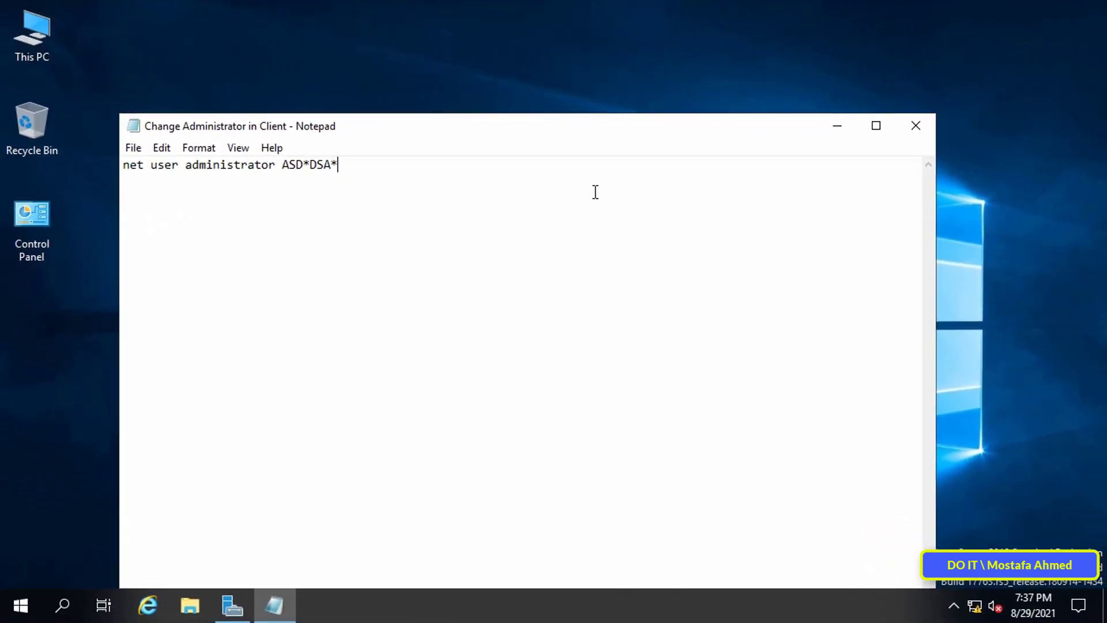
# - Save the script to the desktop as 'Change Administrator in Client.bat' and close Notepad
pyautogui.click(143, 151)
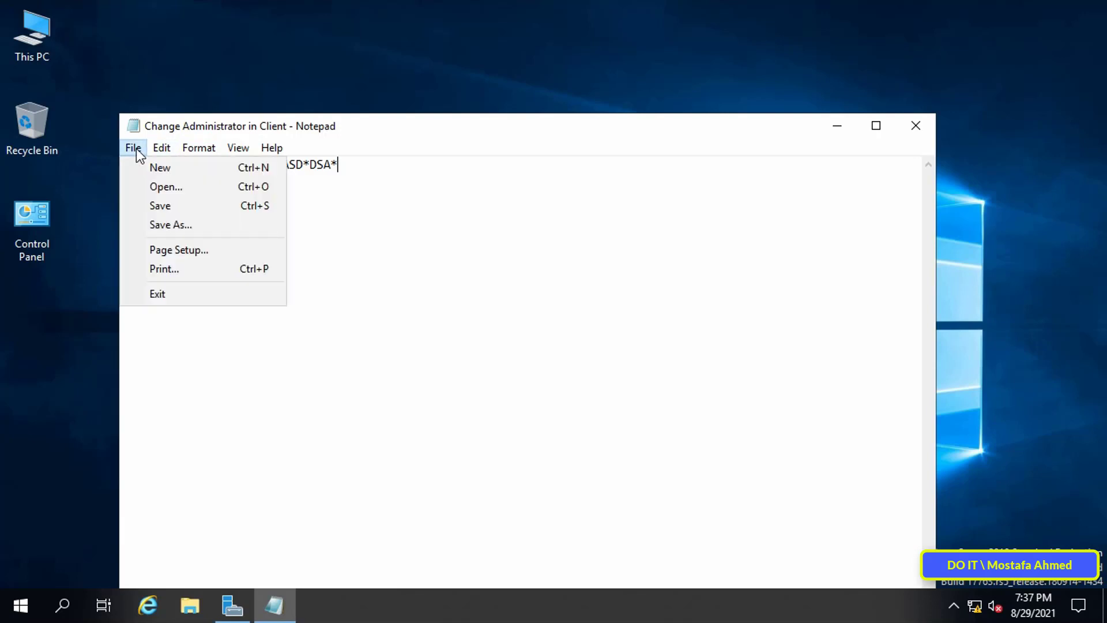
pyautogui.click(168, 225)
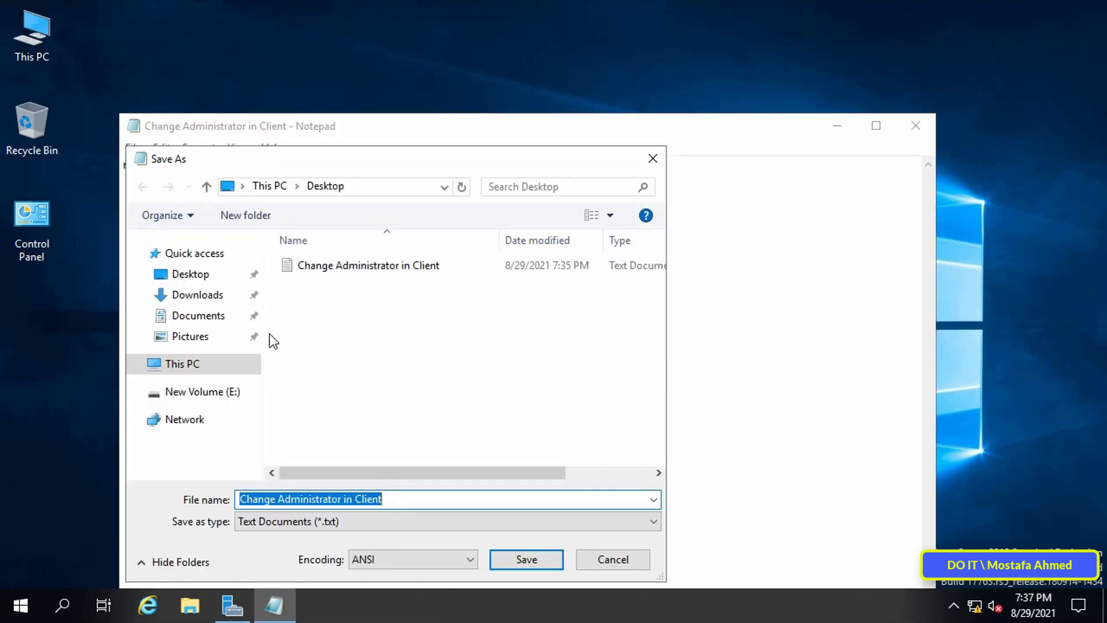
pyautogui.click(425, 502)
pyautogui.write('.bat')
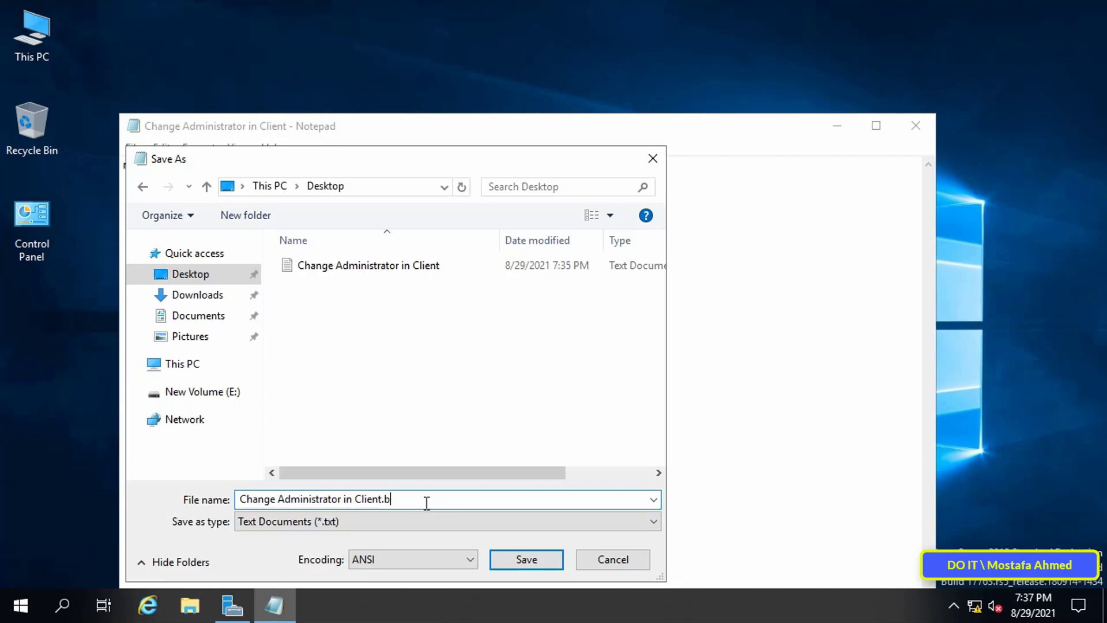
pyautogui.click(525, 559)
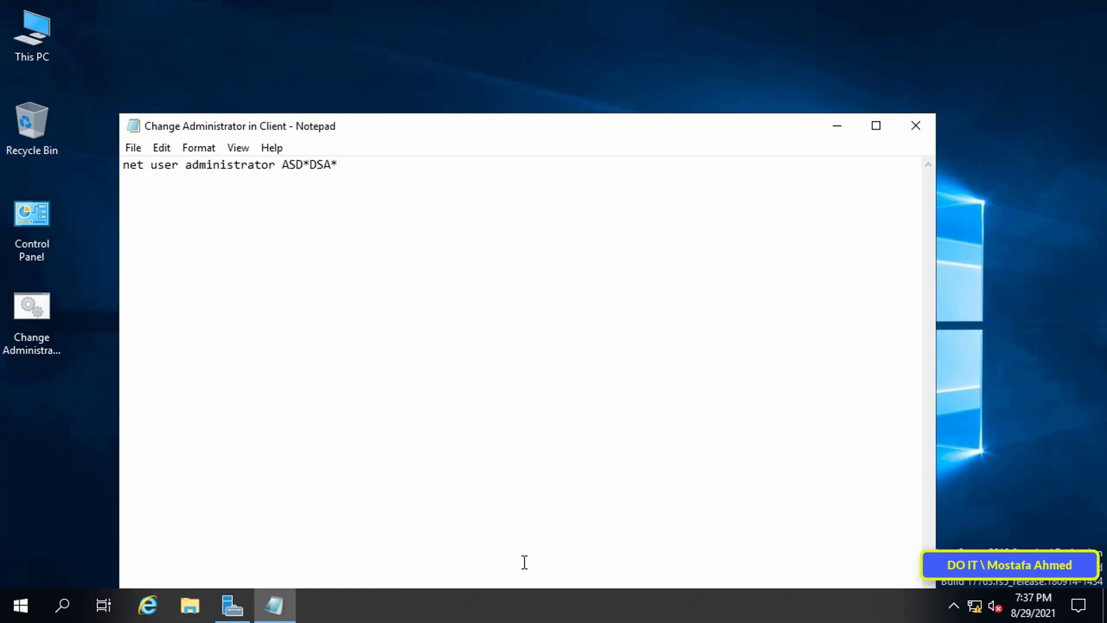
pyautogui.click(916, 125)
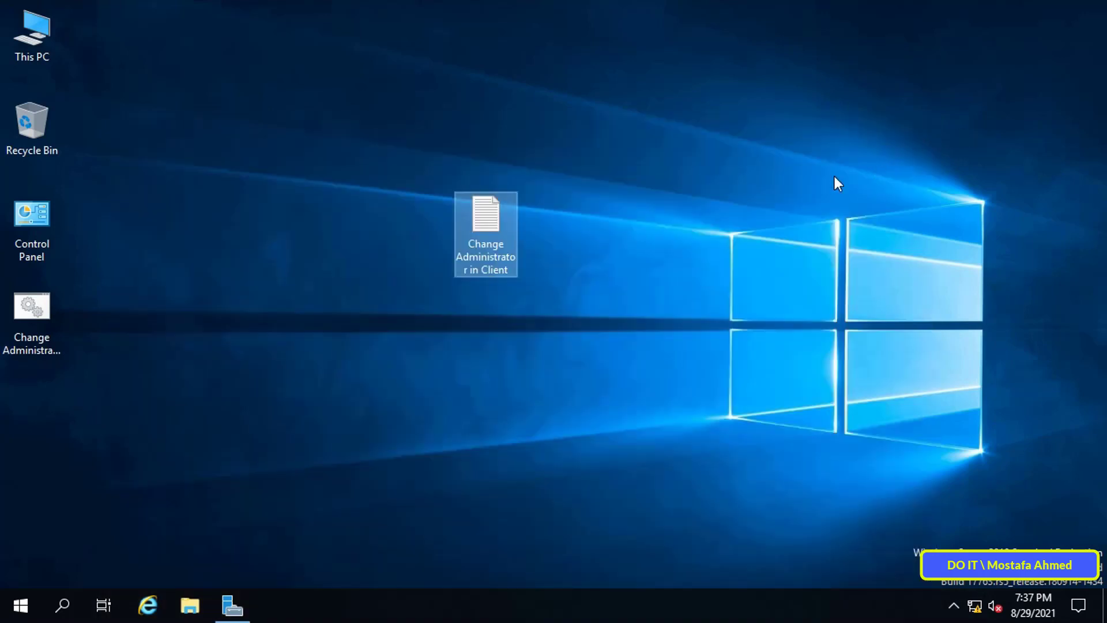
pyautogui.click(32, 323)
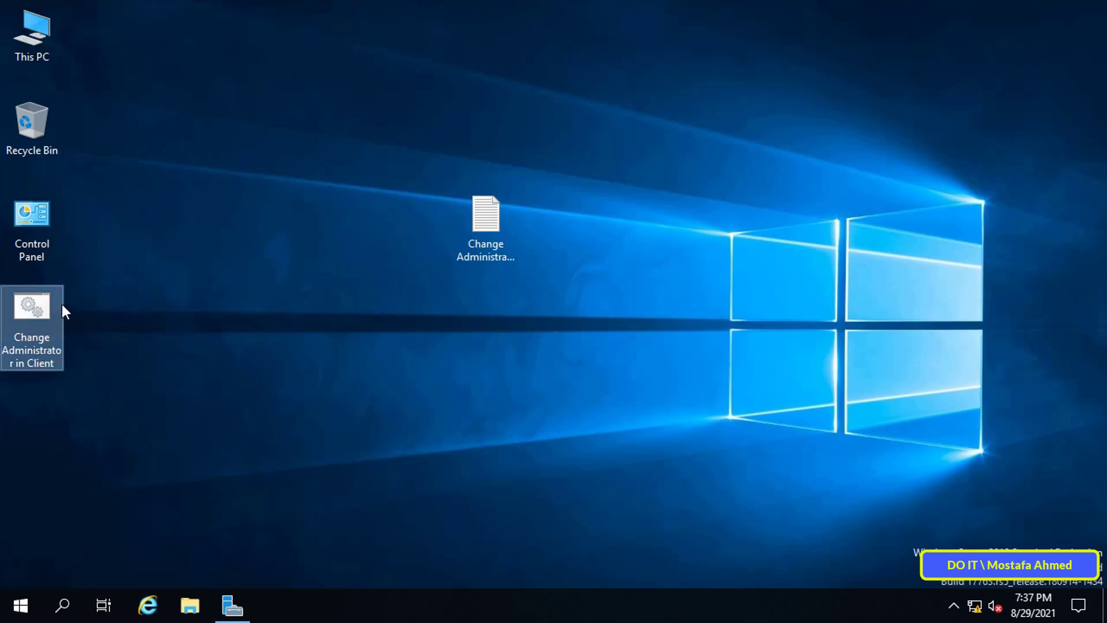
pyautogui.click(160, 379)
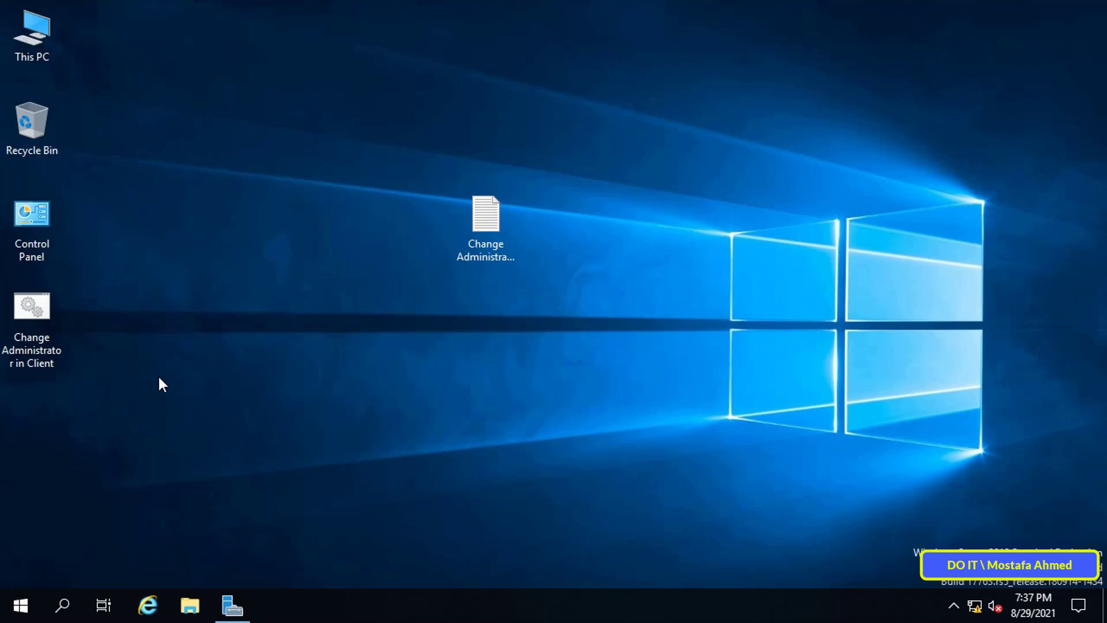
# - Launch Group Policy Management and bring up the actions for DOIT.LOCAL's Default Domain Policy
pyautogui.click(241, 601)
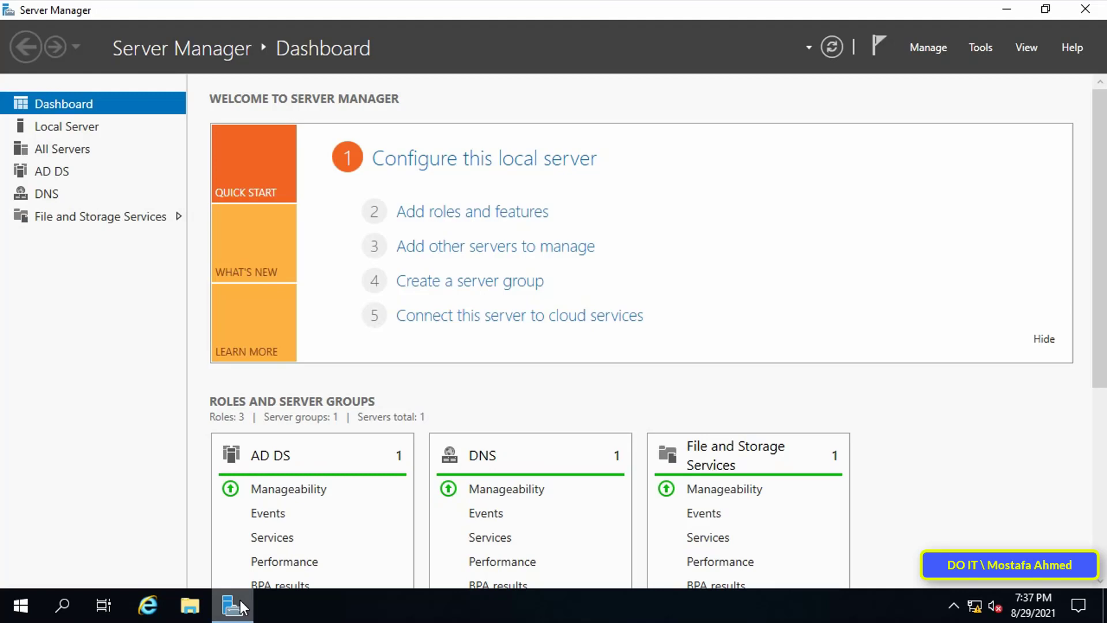
pyautogui.click(971, 46)
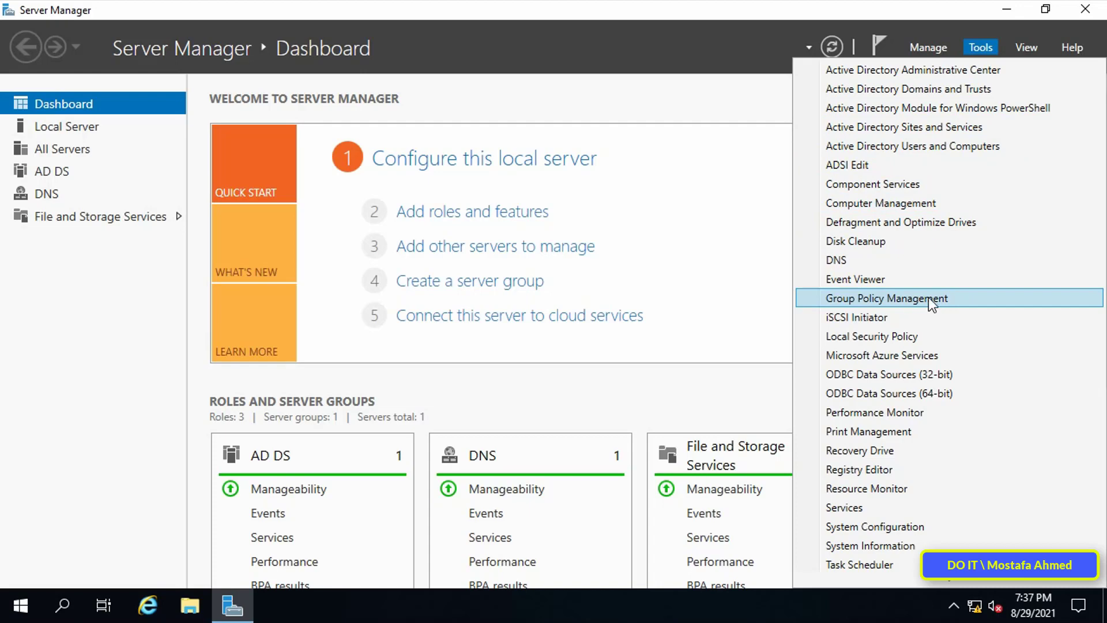
pyautogui.click(992, 298)
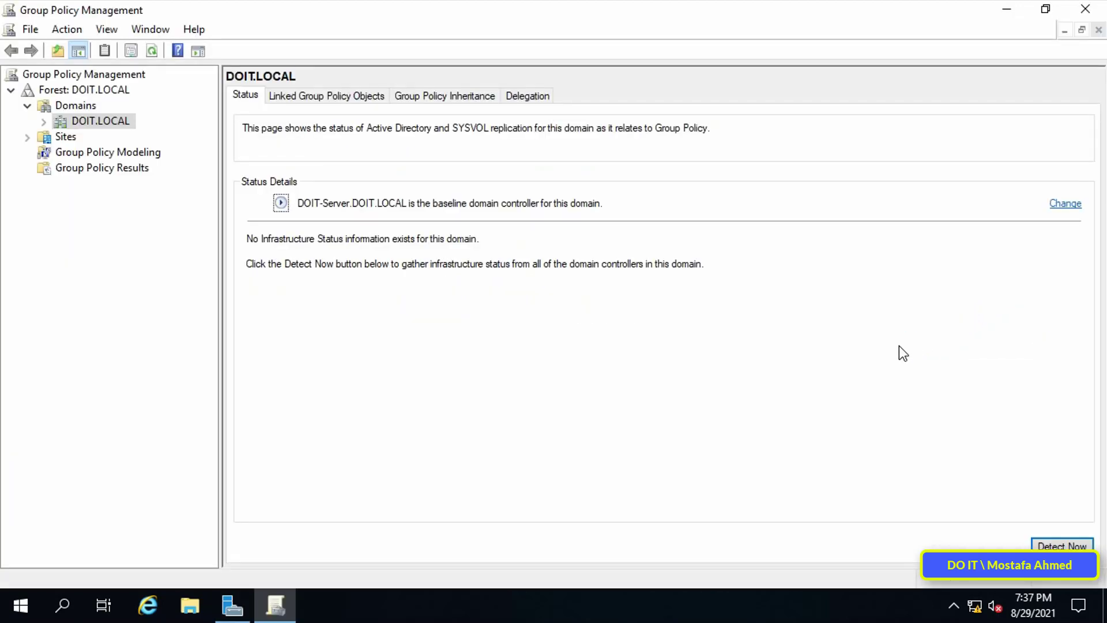
pyautogui.click(43, 122)
pyautogui.click(143, 138)
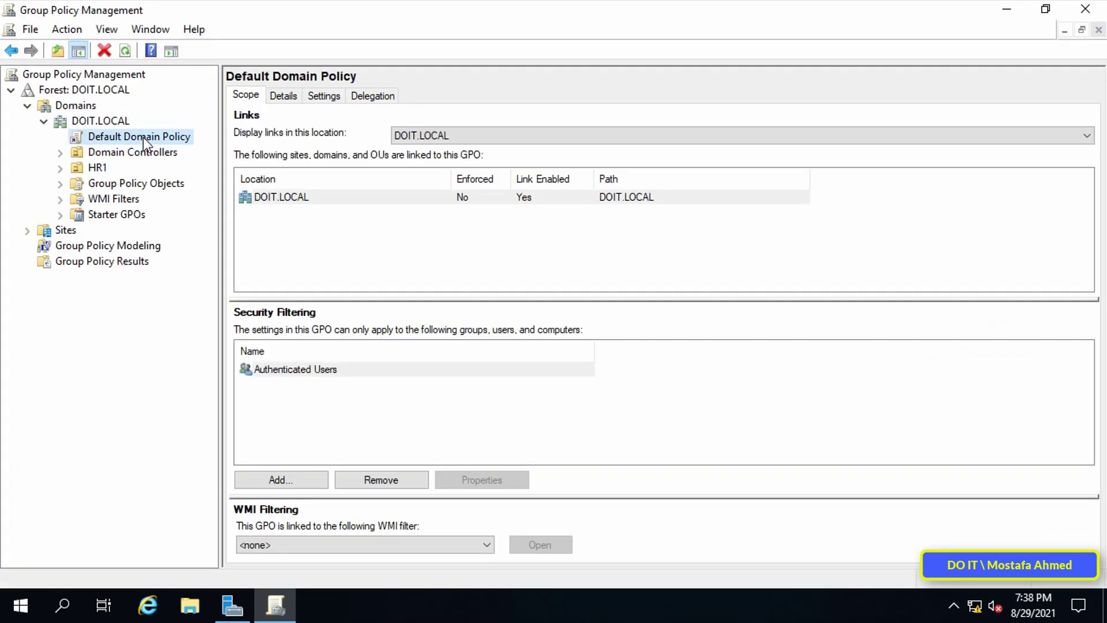
pyautogui.rightClick(143, 138)
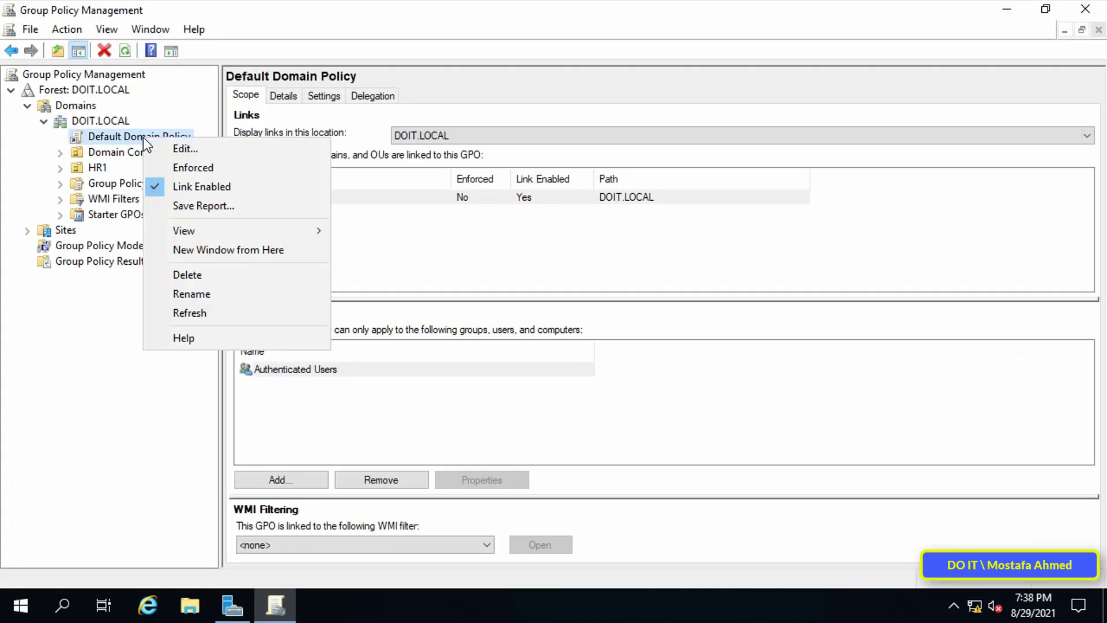
# - Edit the Default Domain Policy and go to Computer Configuration > Policies > Windows Settings > Scripts > Startup
pyautogui.click(289, 151)
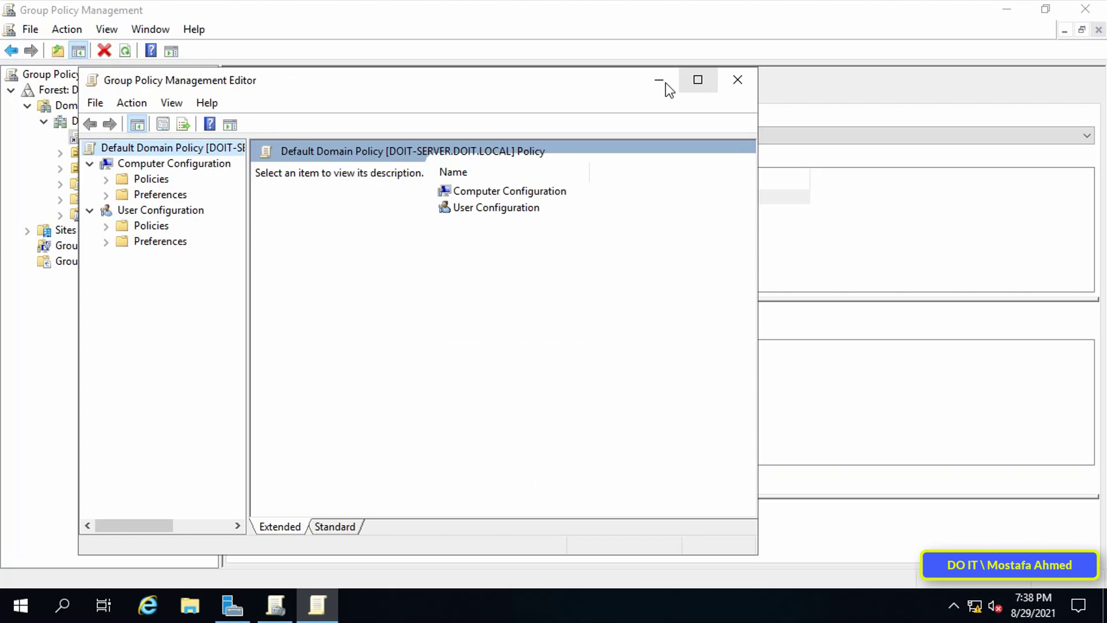
pyautogui.moveTo(608, 85); pyautogui.dragTo(720, 61)
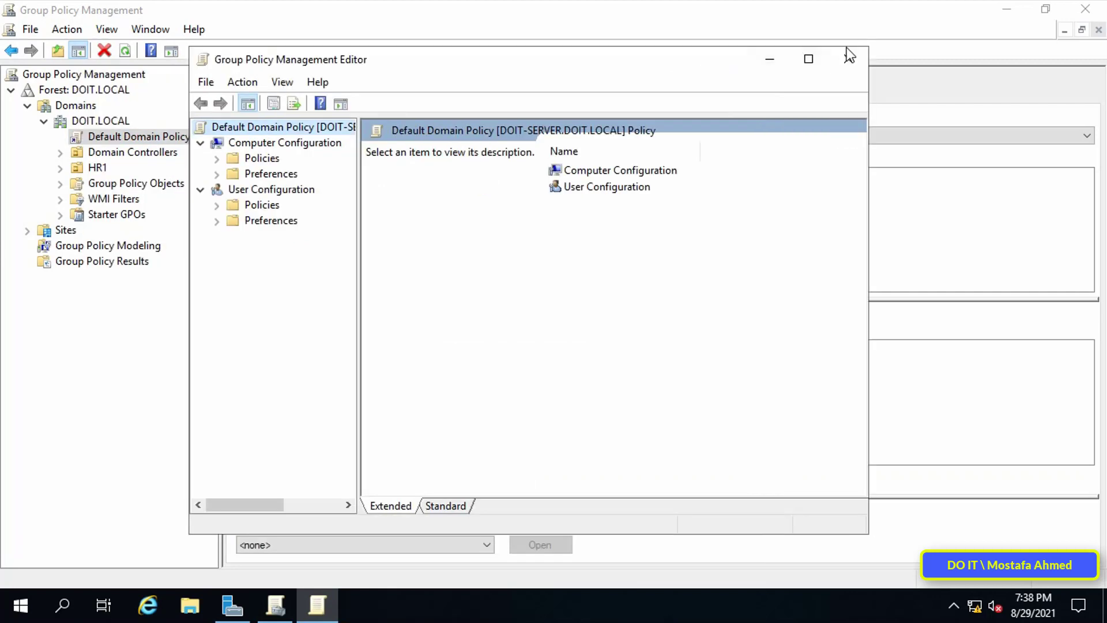
pyautogui.click(807, 59)
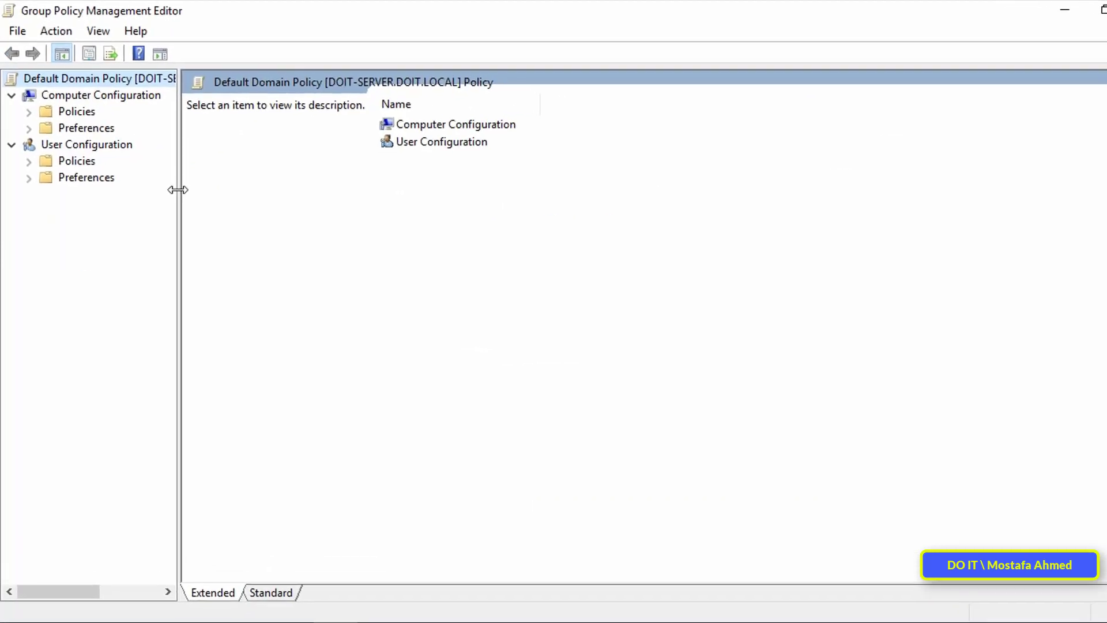
pyautogui.moveTo(169, 179); pyautogui.dragTo(247, 205)
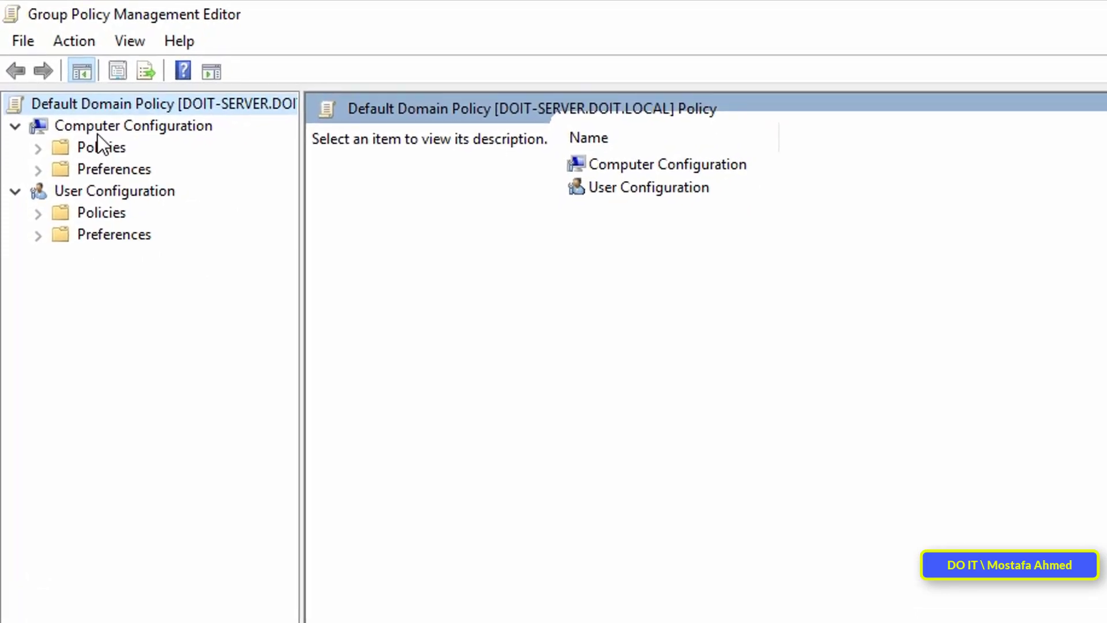
pyautogui.click(113, 105)
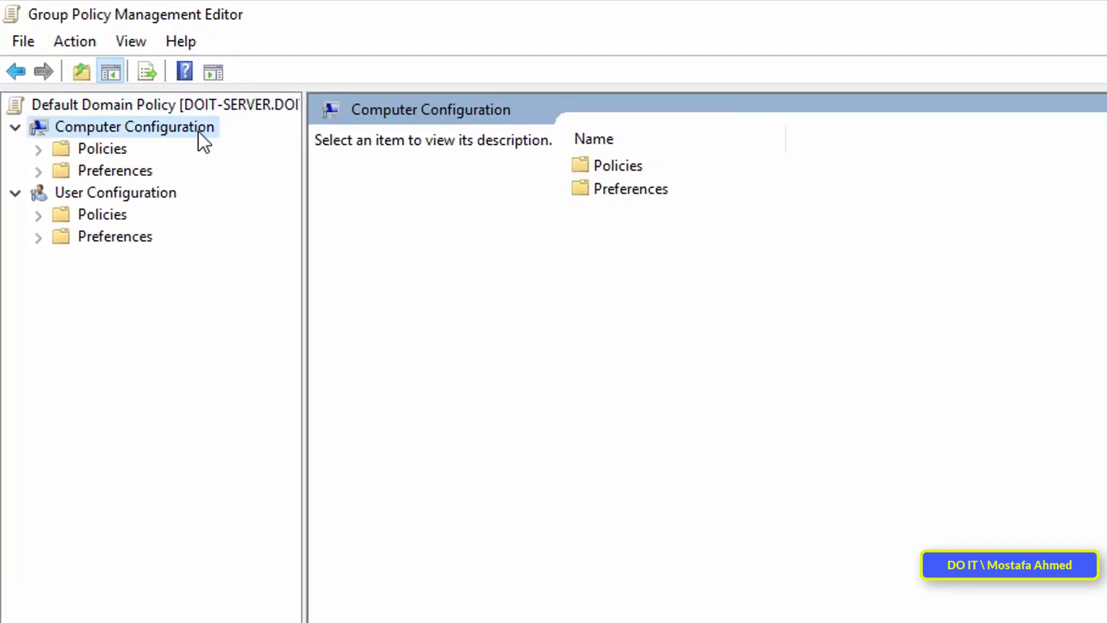
pyautogui.click(38, 150)
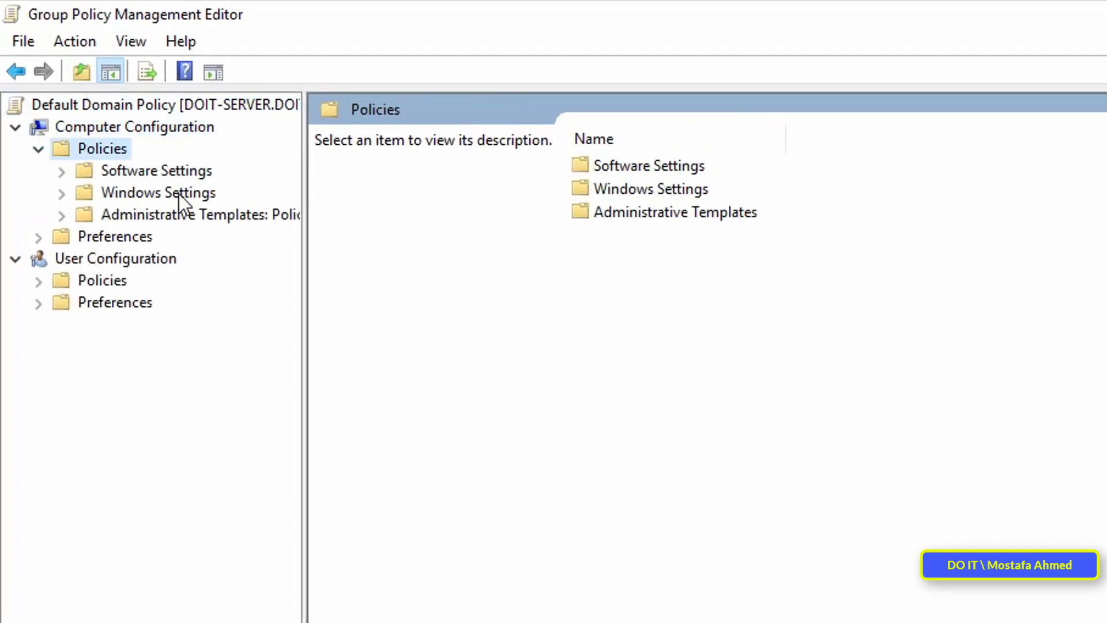
pyautogui.click(62, 194)
pyautogui.click(150, 236)
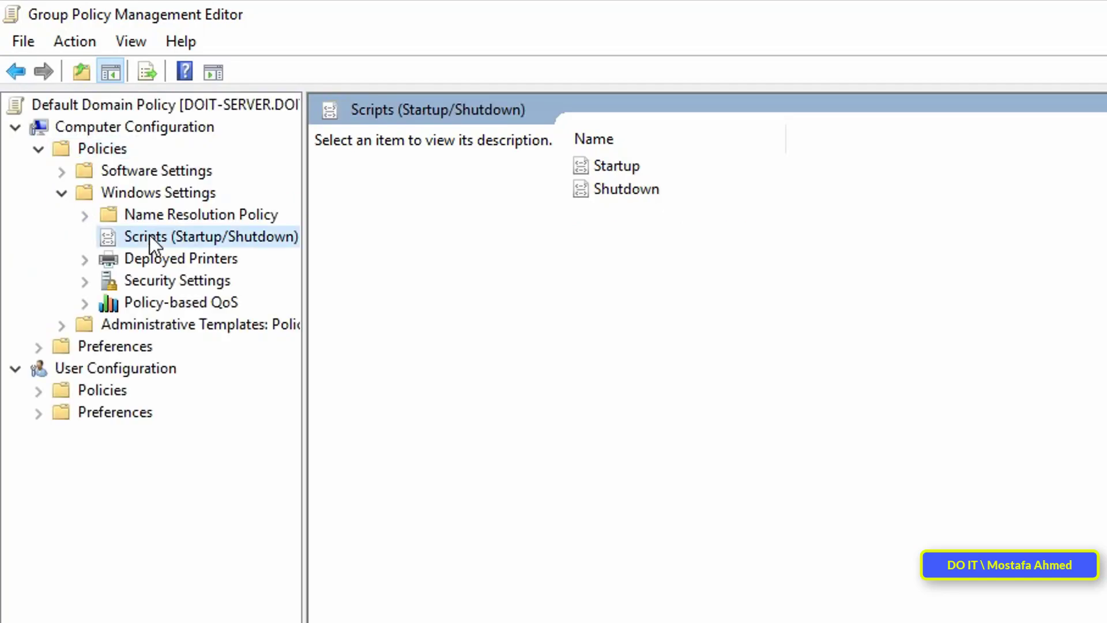
pyautogui.click(600, 169)
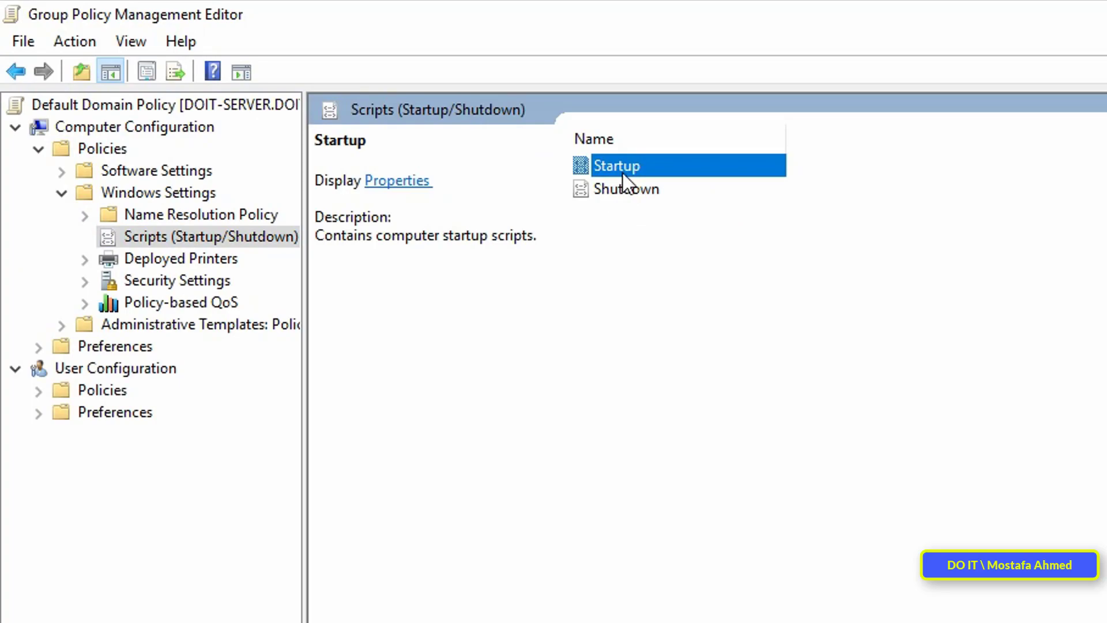
pyautogui.doubleClick(627, 167)
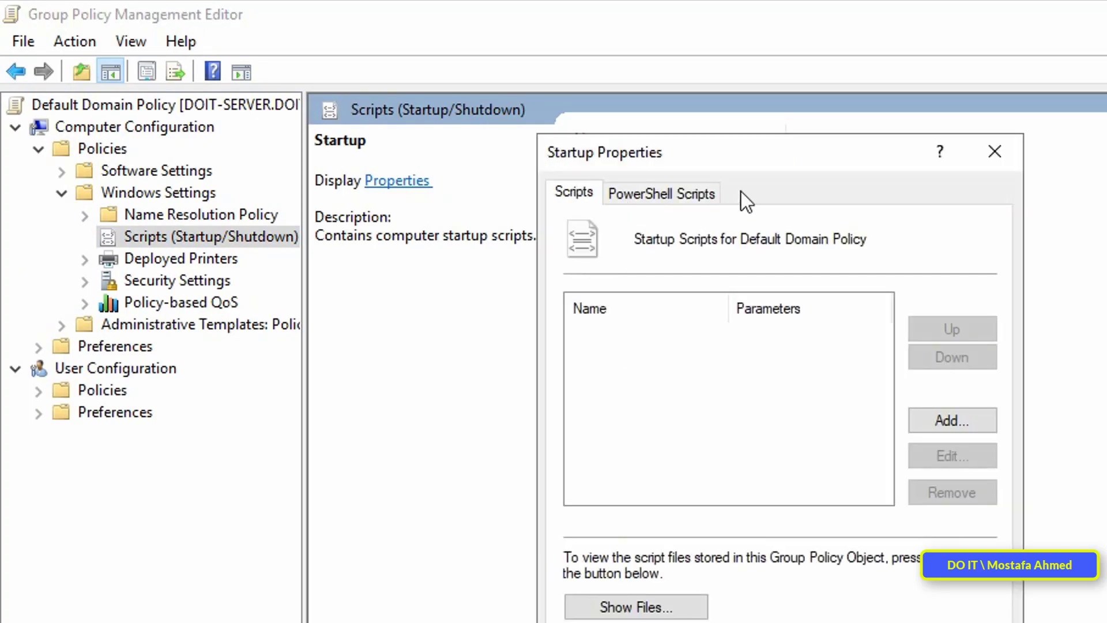
pyautogui.moveTo(871, 161); pyautogui.dragTo(895, 154)
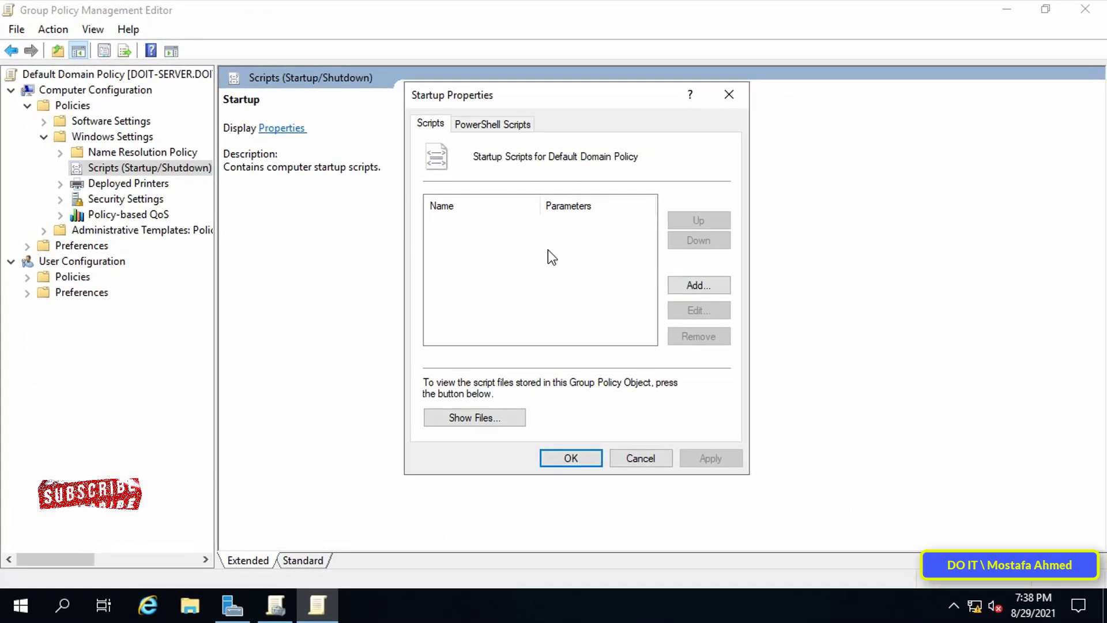
pyautogui.click(473, 421)
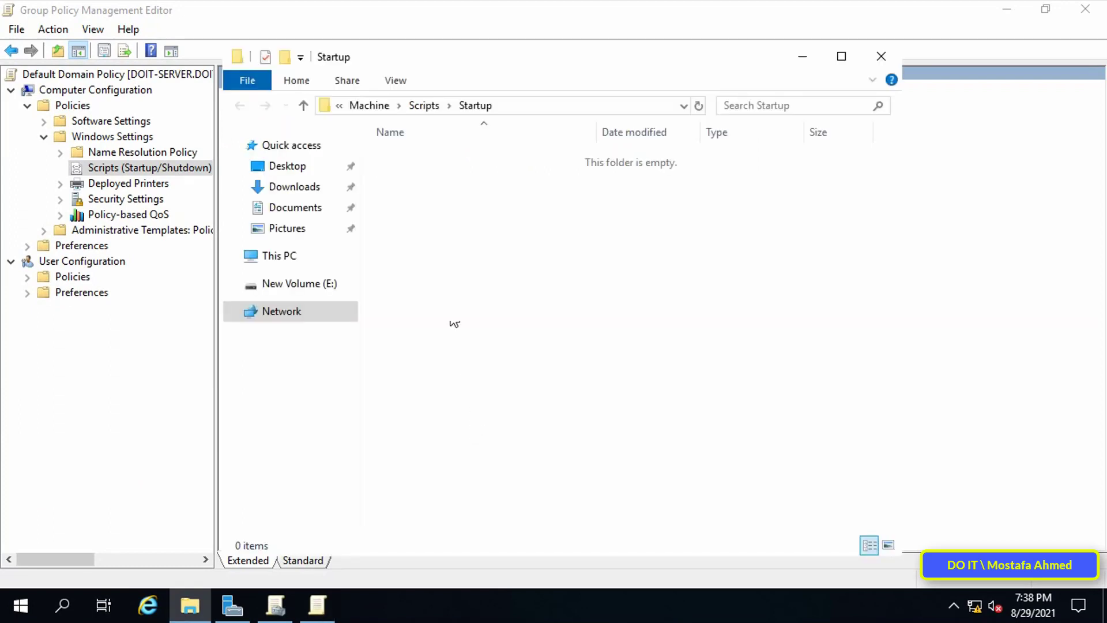
# - Reveal the policy's Startup scripts folder in File Explorer and select its full path
pyautogui.click(563, 107)
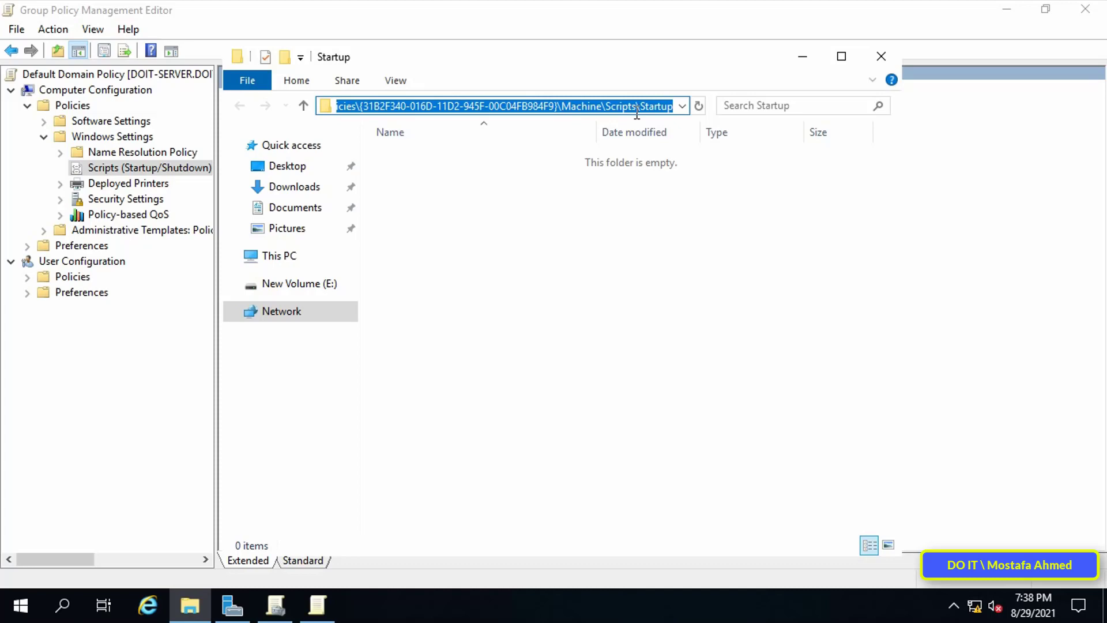
pyautogui.click(842, 57)
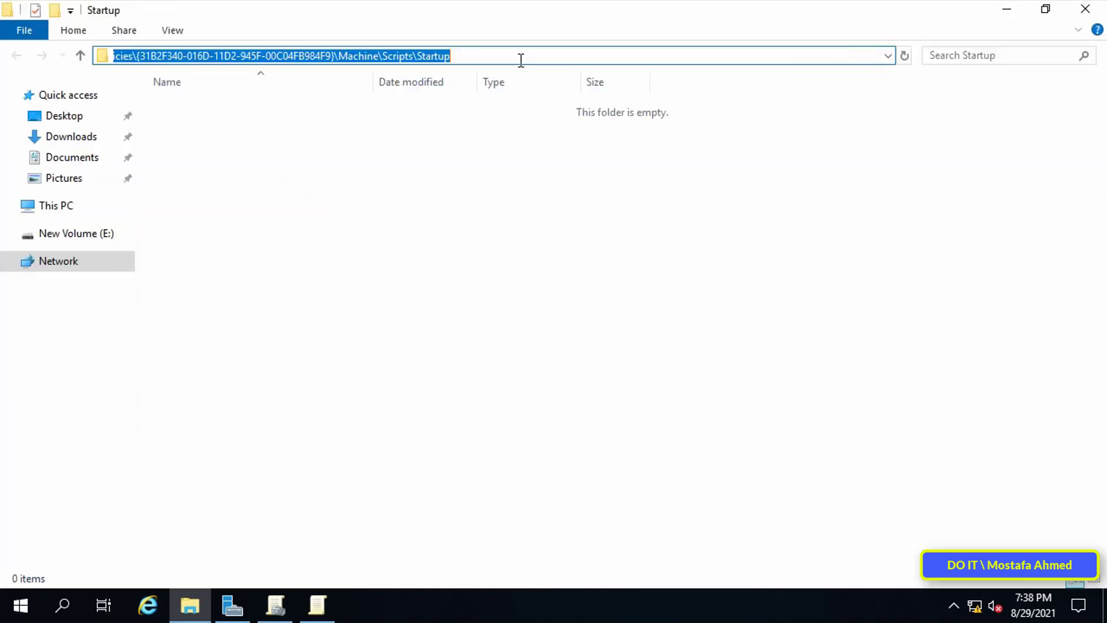
pyautogui.moveTo(519, 57); pyautogui.dragTo(3, 51)
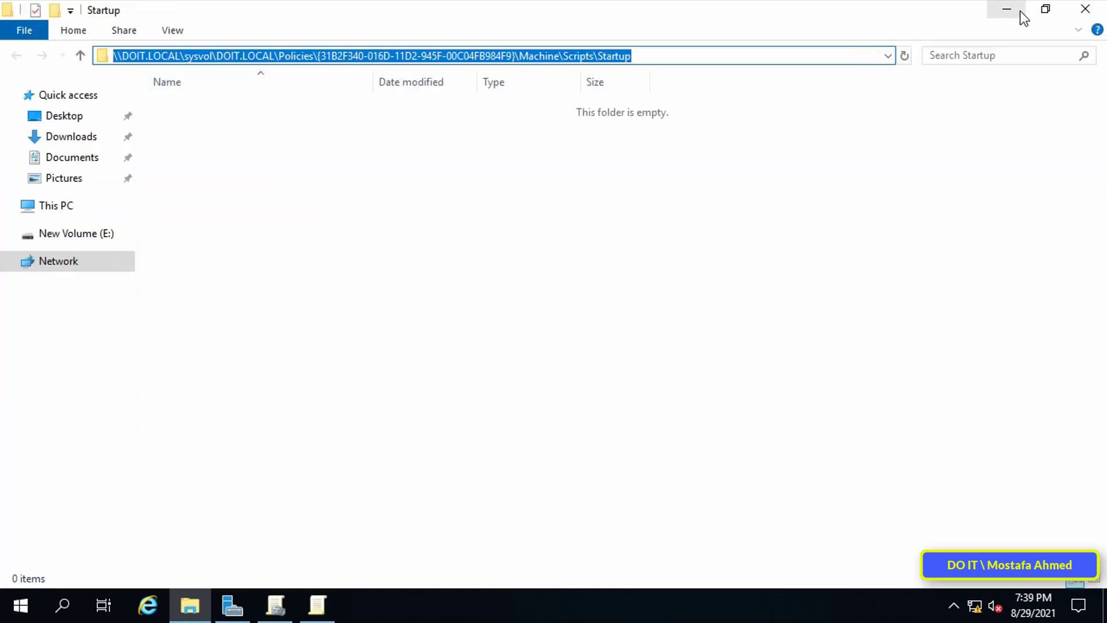
pyautogui.click(1045, 15)
pyautogui.click(1018, 8)
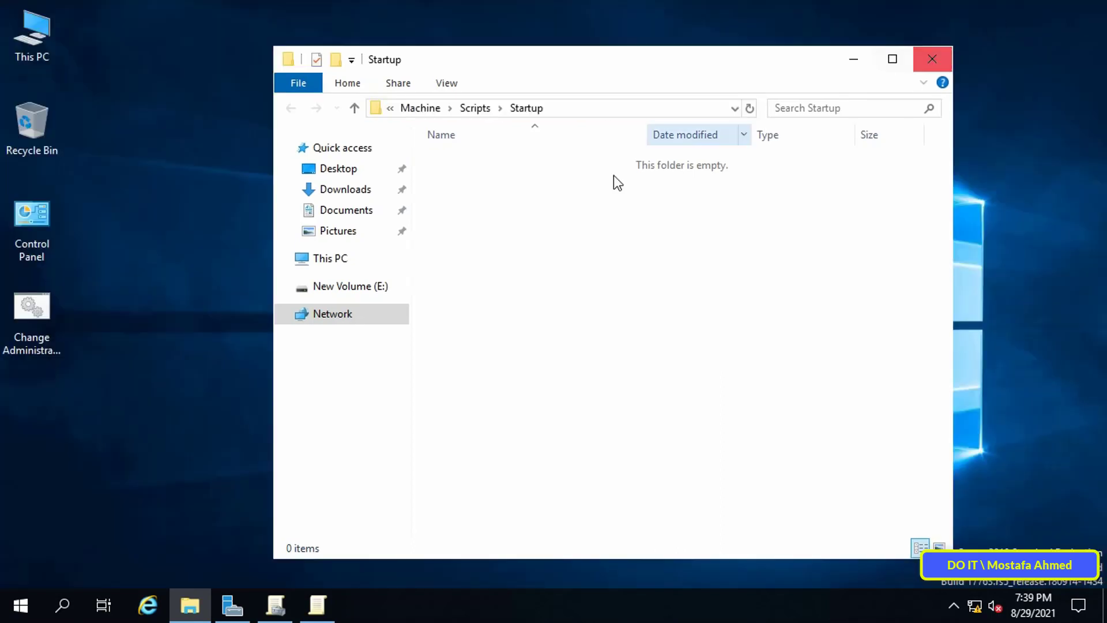
# - Copy Change Administrator in Client.bat from the desktop into the Startup scripts folder
pyautogui.click(36, 325)
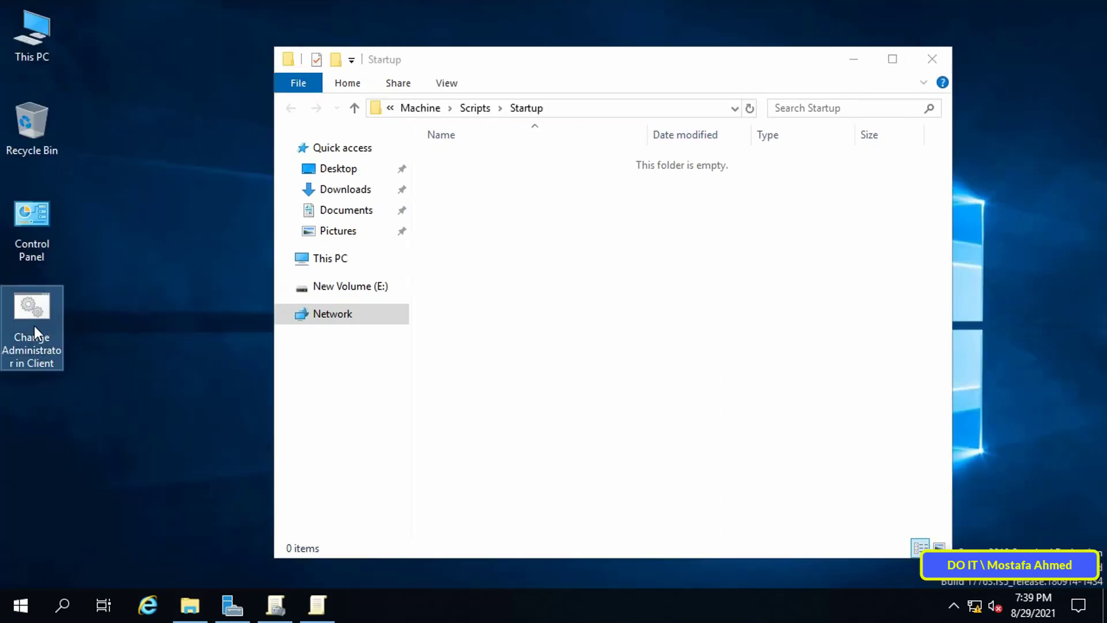
pyautogui.rightClick(33, 326)
pyautogui.click(118, 220)
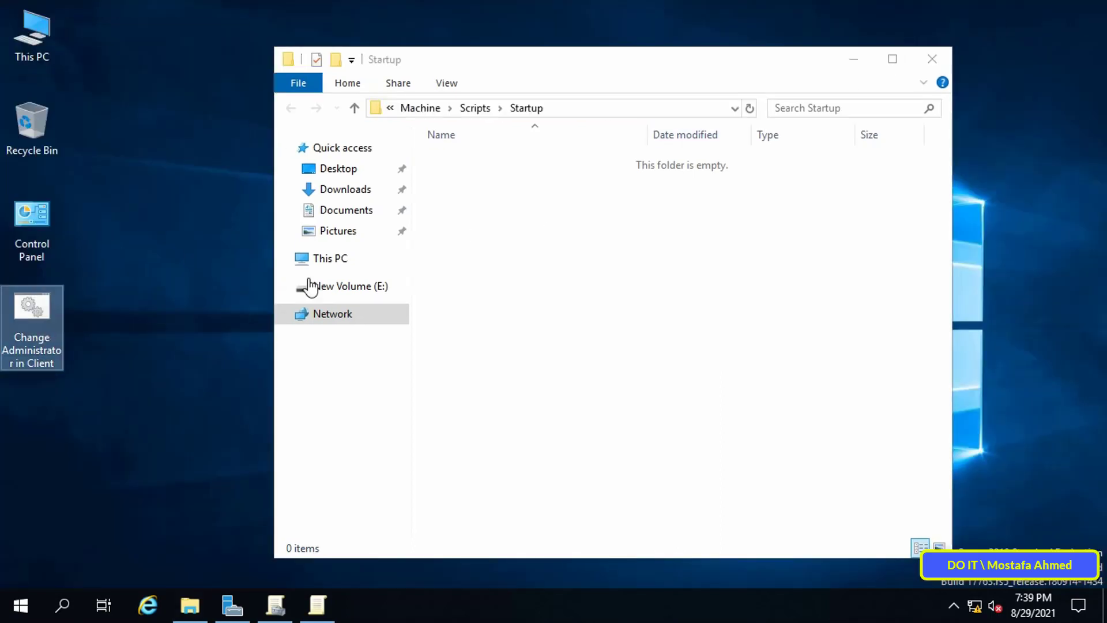
pyautogui.click(690, 304)
pyautogui.click(621, 106)
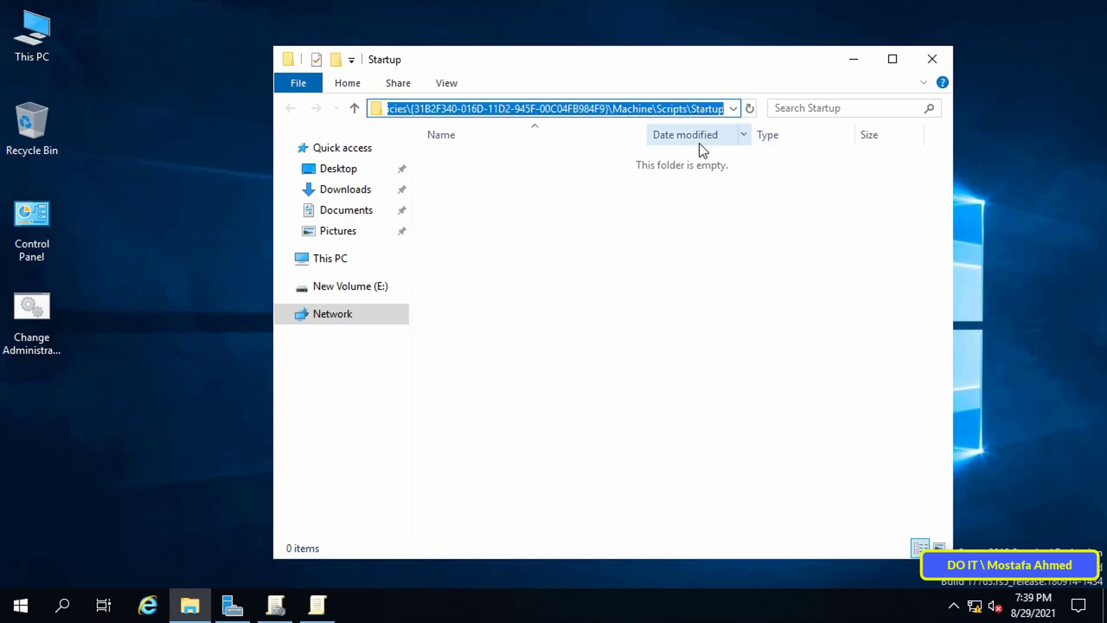
pyautogui.rightClick(680, 338)
pyautogui.click(728, 458)
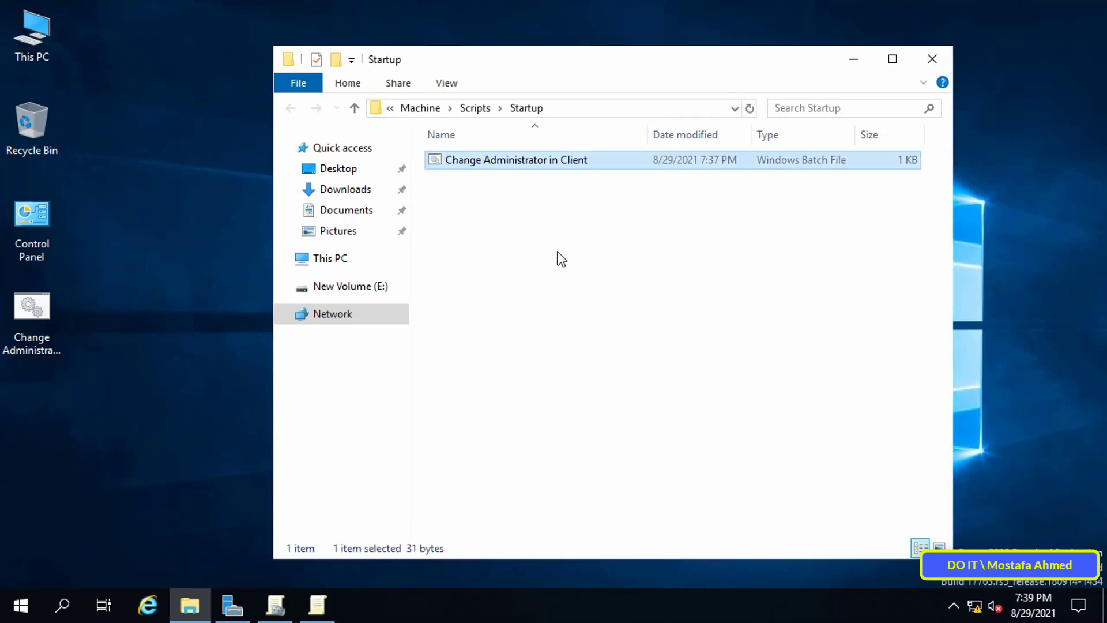
# - Add Change Administrator in Client.bat from the Startup folder as the computer startup script
pyautogui.click(933, 60)
pyautogui.click(684, 286)
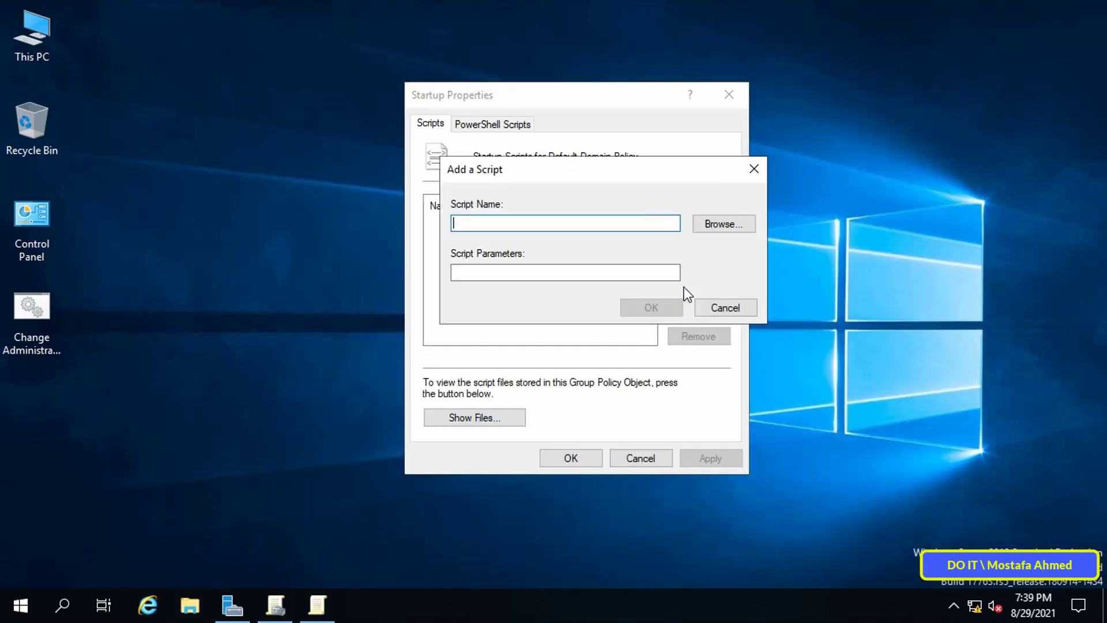
pyautogui.click(727, 226)
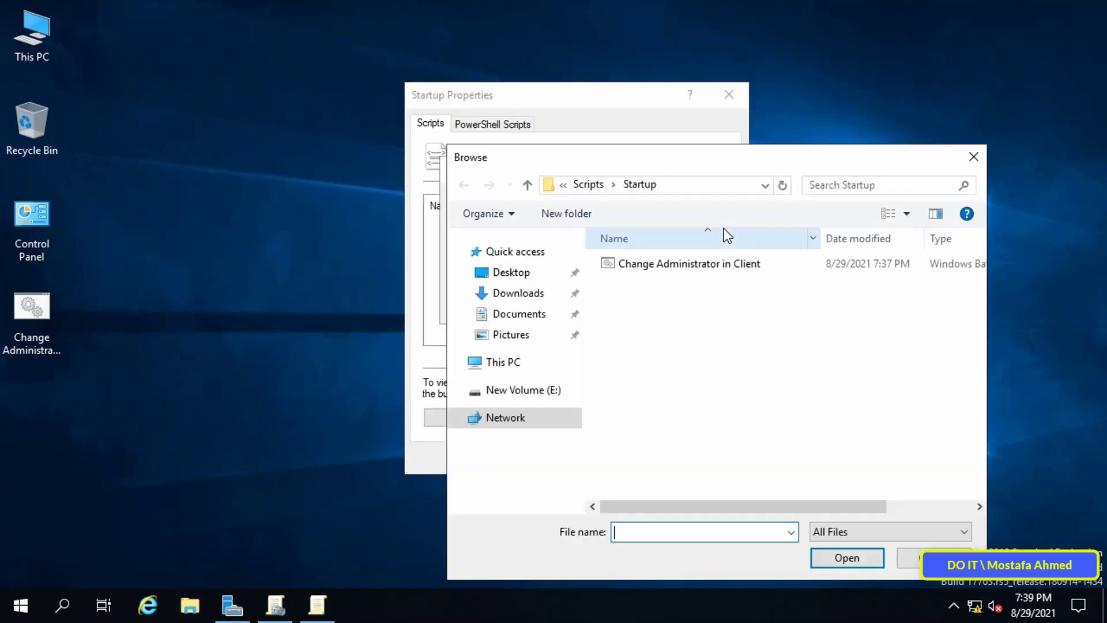
pyautogui.doubleClick(931, 163)
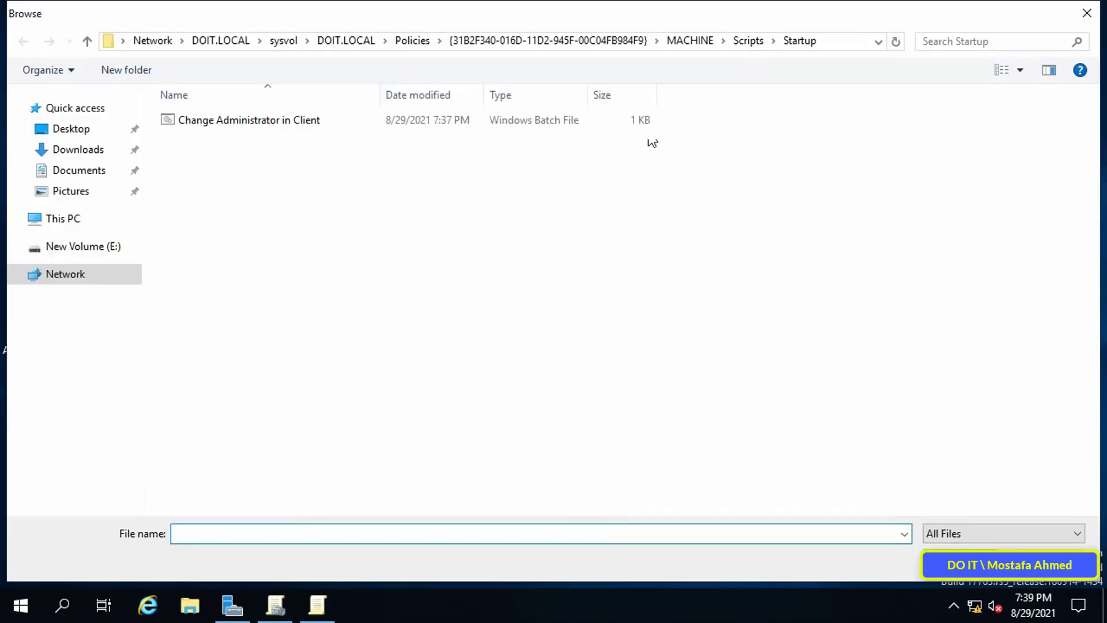
pyautogui.click(840, 40)
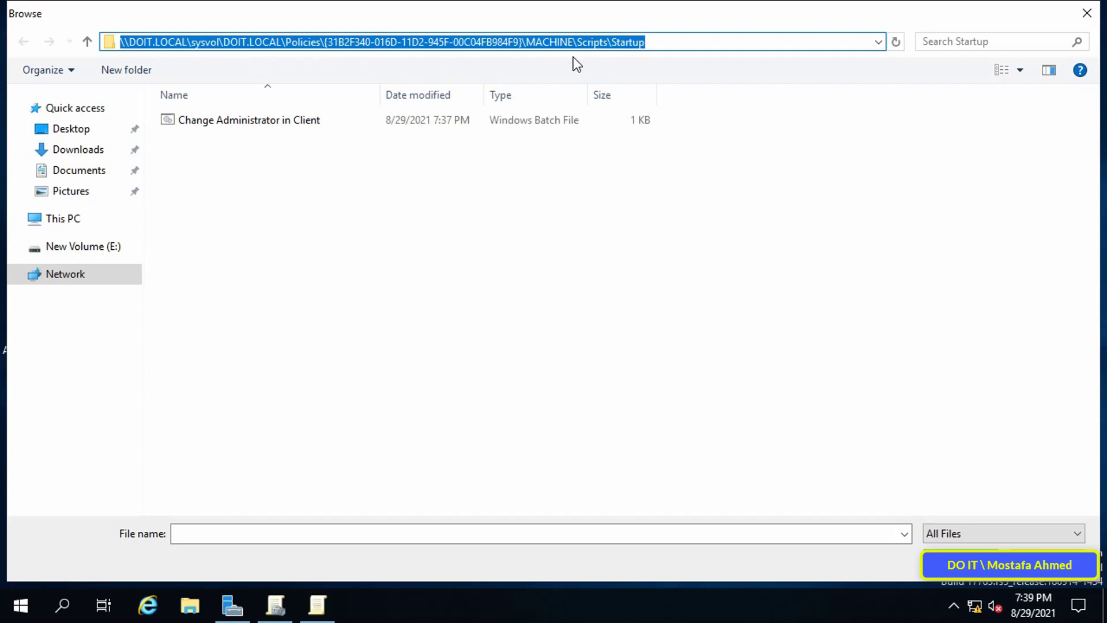
pyautogui.doubleClick(576, 120)
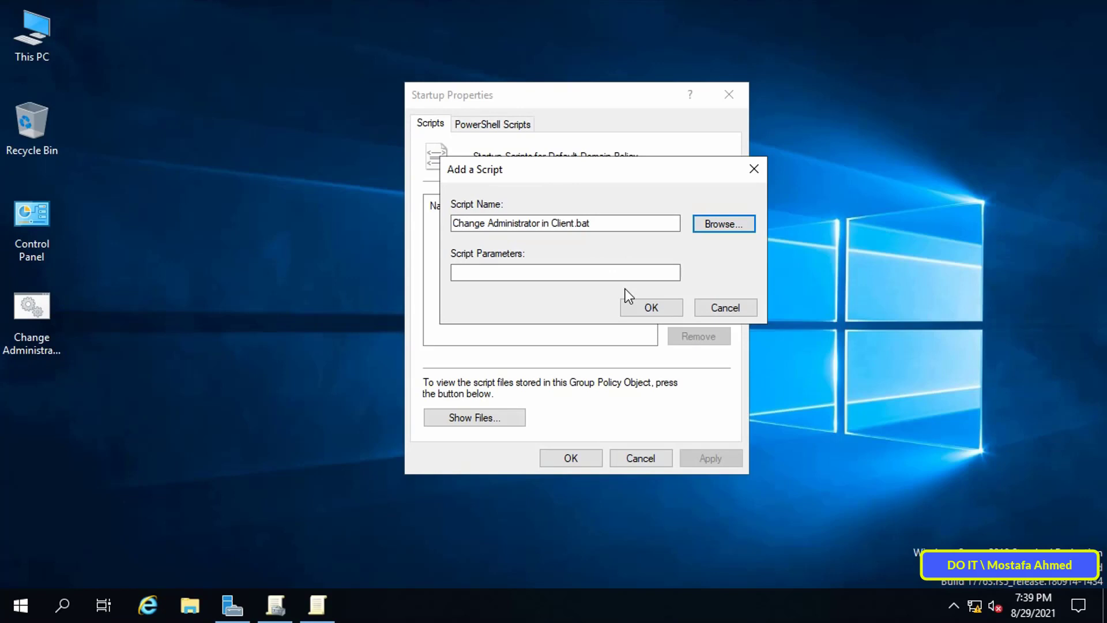
pyautogui.click(649, 306)
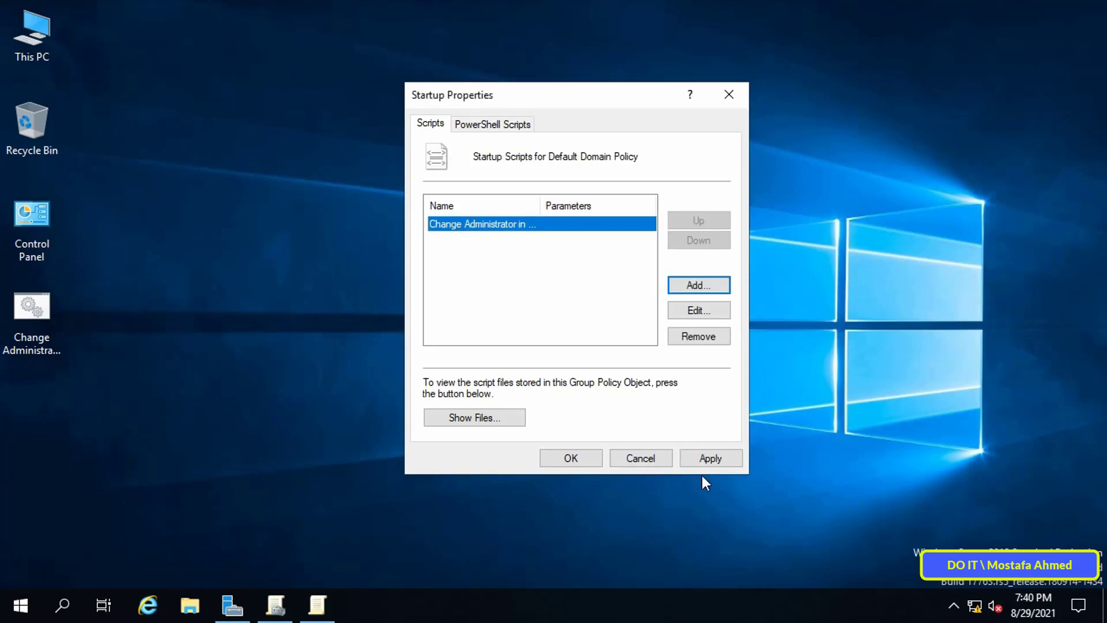
# - Apply the 'Change Administrator in Client.bat' startup script to the Default Domain Policy
pyautogui.click(713, 461)
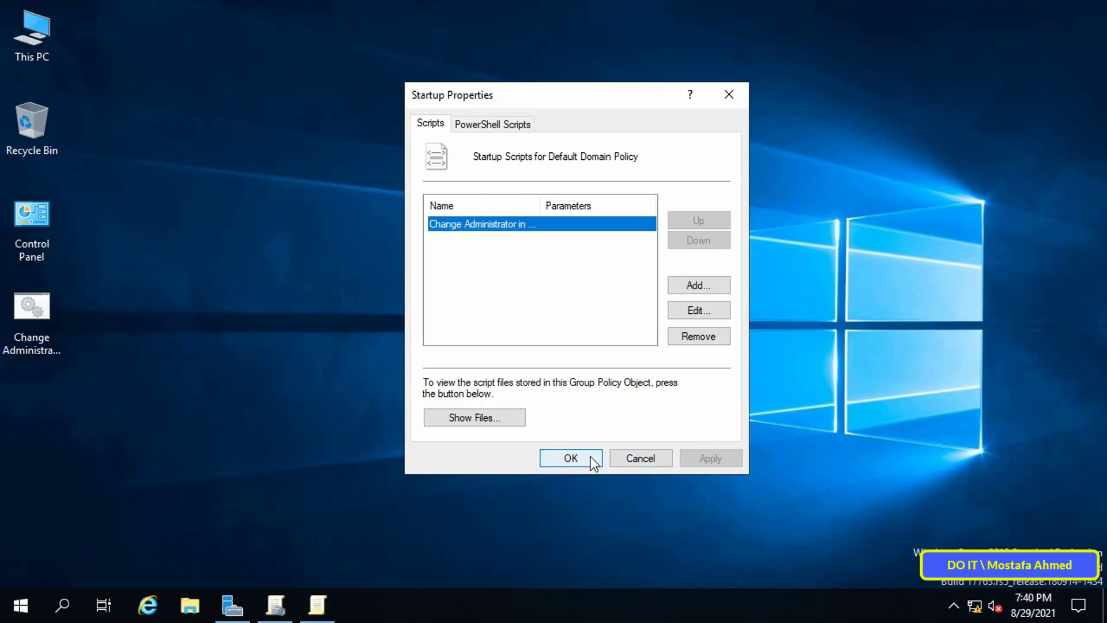